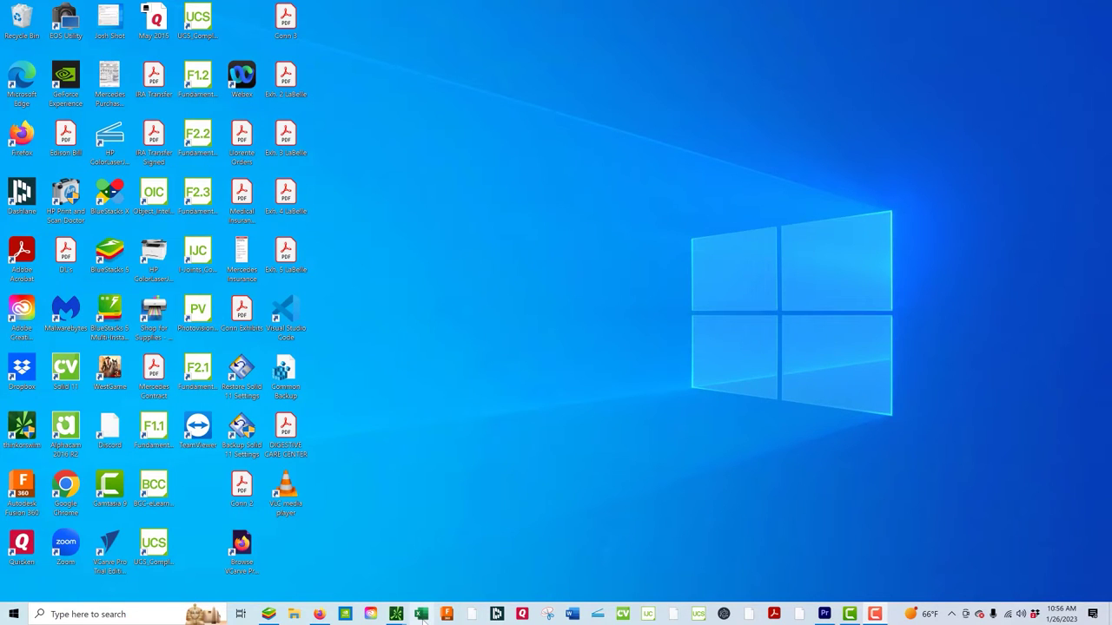
Step: Open the Cabinet Cut List Creator 1.0 workbook in Excel
{"action": "right_click", "coordinate": [423, 615]}
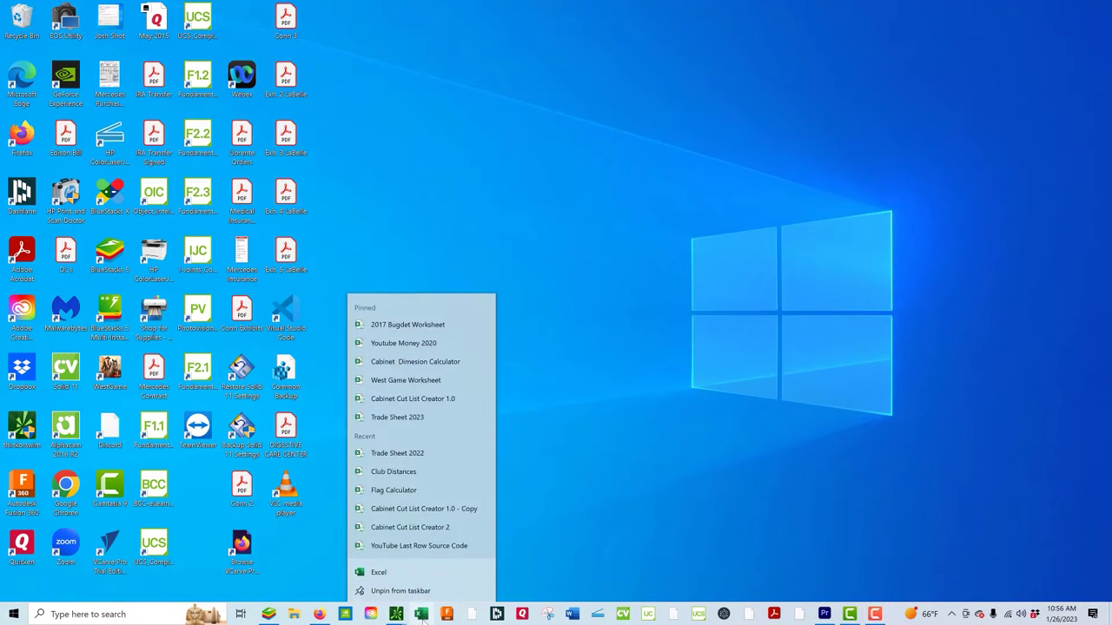
{"action": "left_click", "coordinate": [431, 402]}
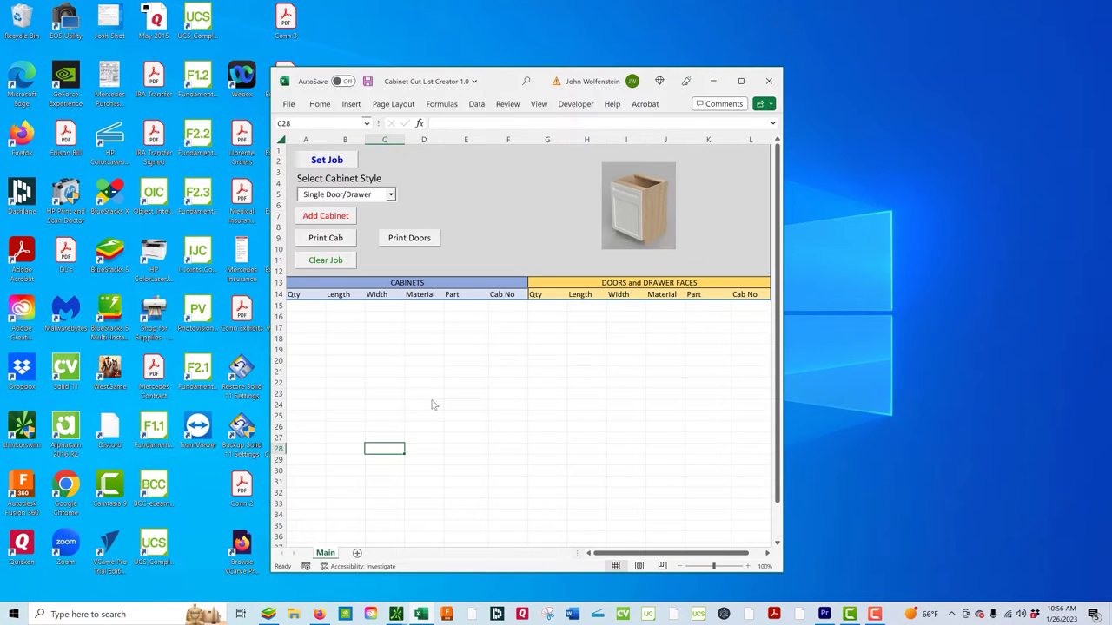
Step: Check the Trust Center macro settings and confirm the option that disables VBA macros with notification
{"action": "left_click", "coordinate": [288, 103]}
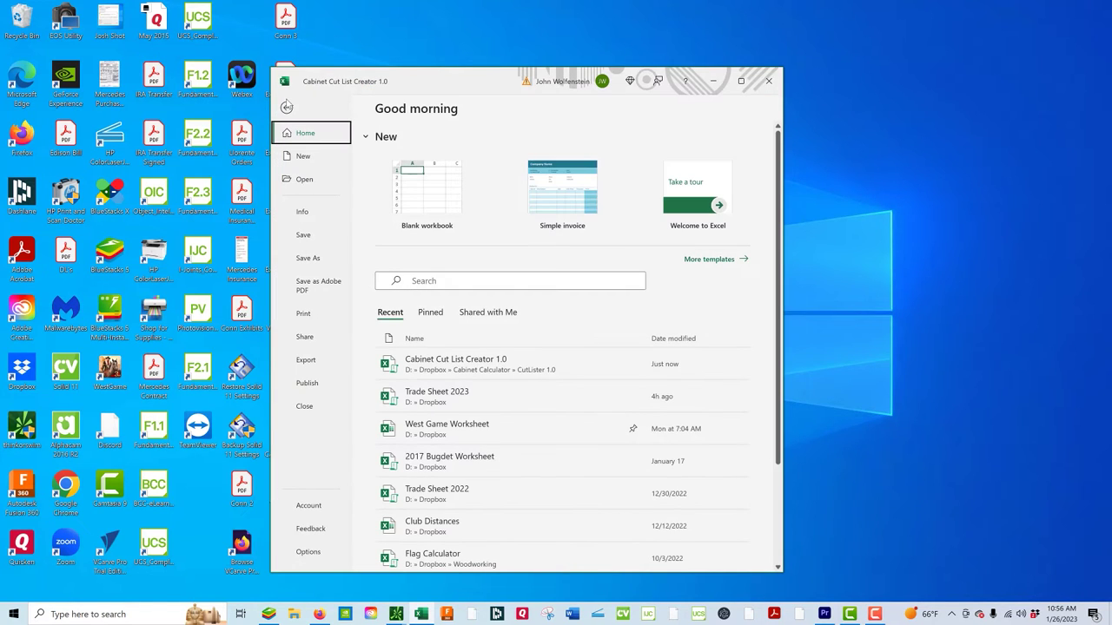
{"action": "left_click", "coordinate": [316, 559]}
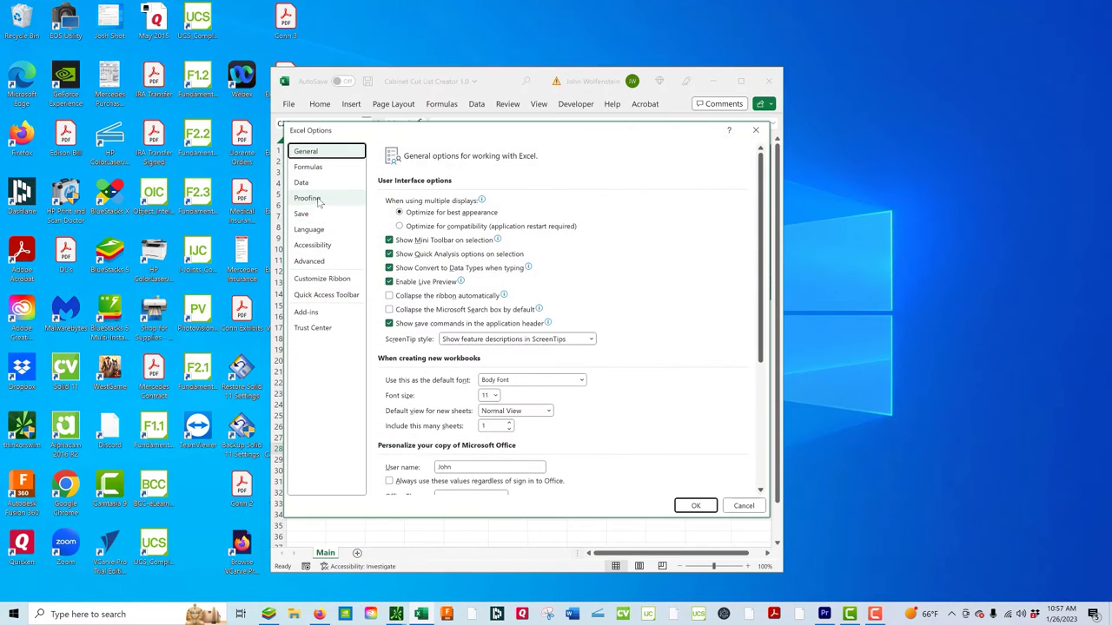
{"action": "left_click", "coordinate": [314, 329]}
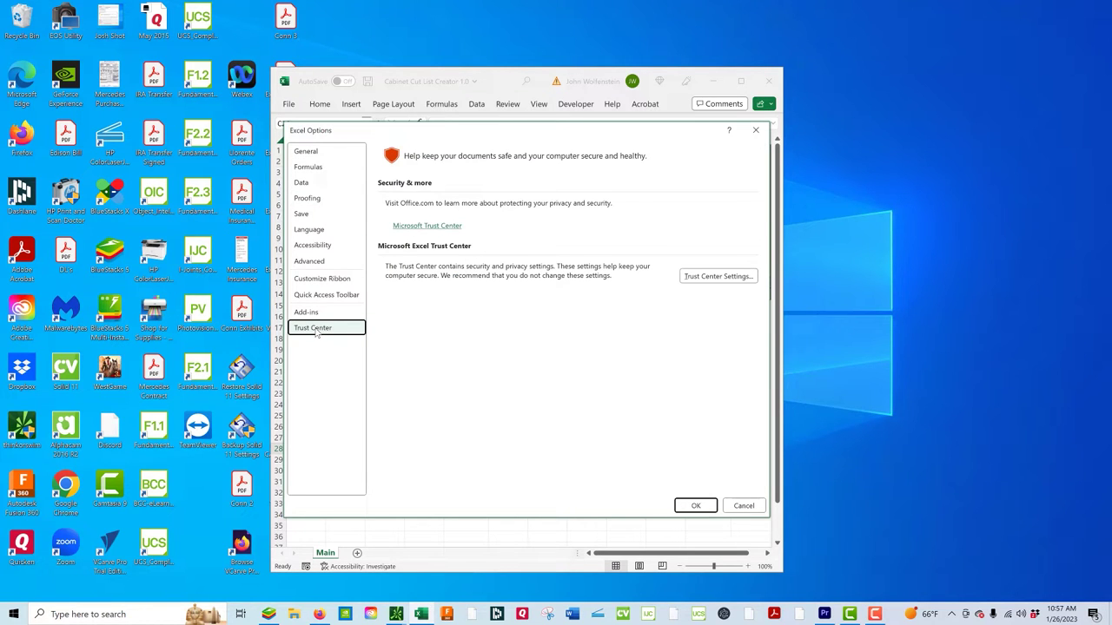
{"action": "left_click", "coordinate": [707, 283]}
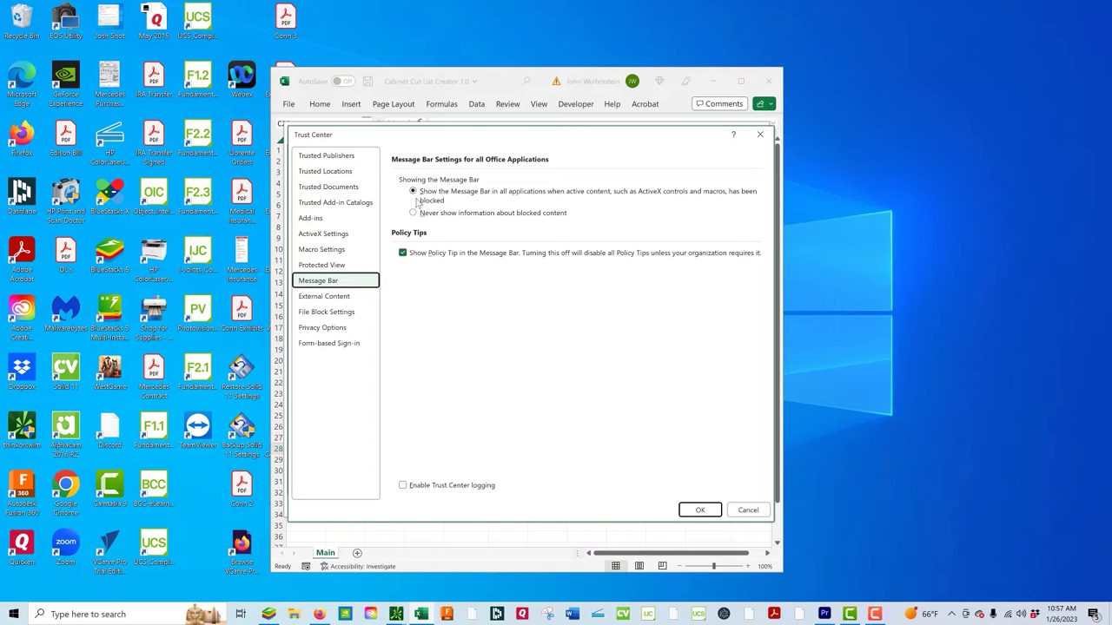
{"action": "left_click", "coordinate": [338, 250]}
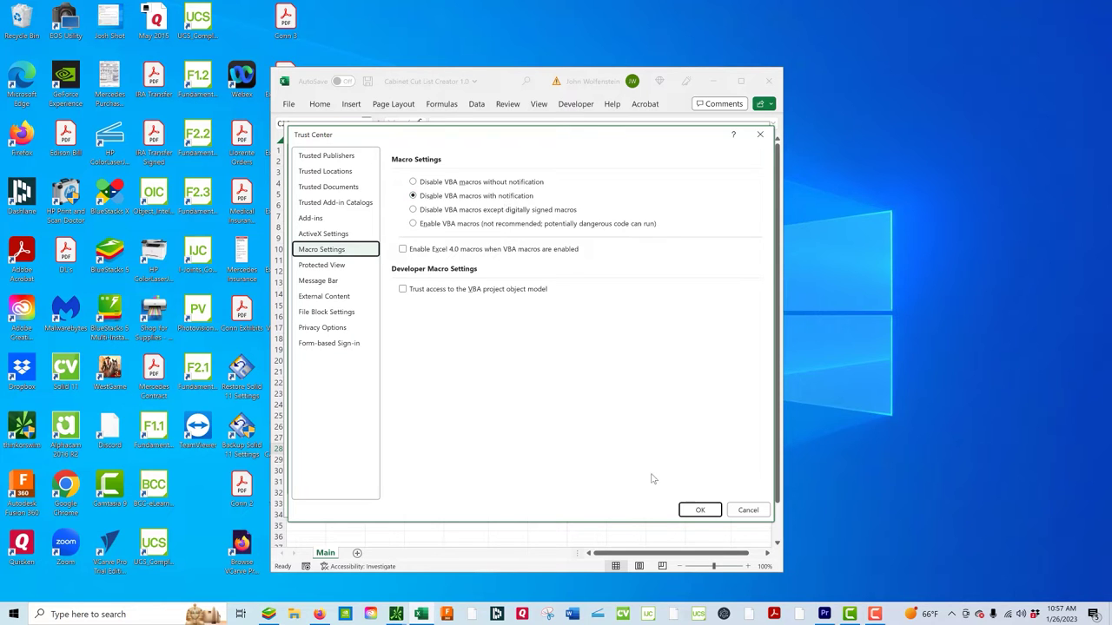
{"action": "left_click", "coordinate": [700, 510]}
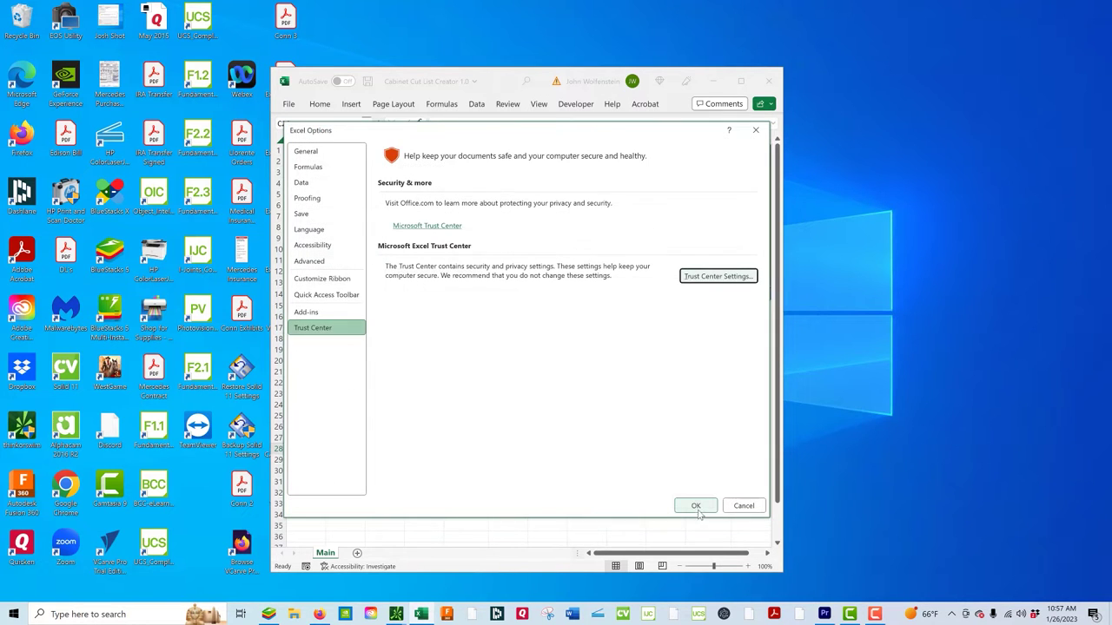
{"action": "left_click", "coordinate": [700, 507]}
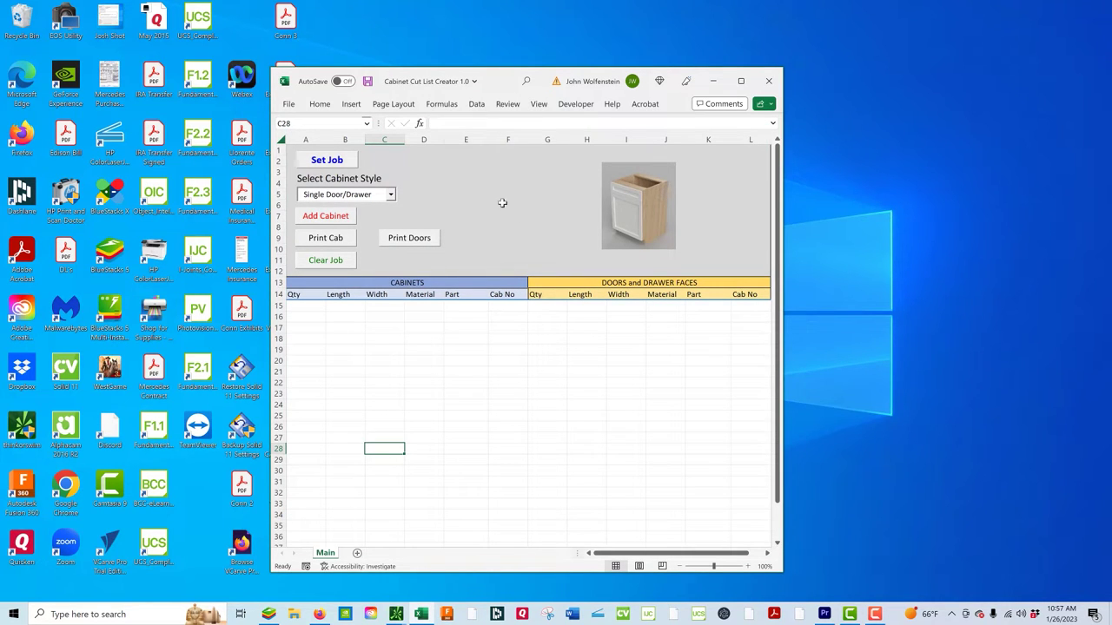
Step: Open the job defaults, try a case material thickness of 3/4, and return it to 23/32
{"action": "left_click", "coordinate": [331, 164]}
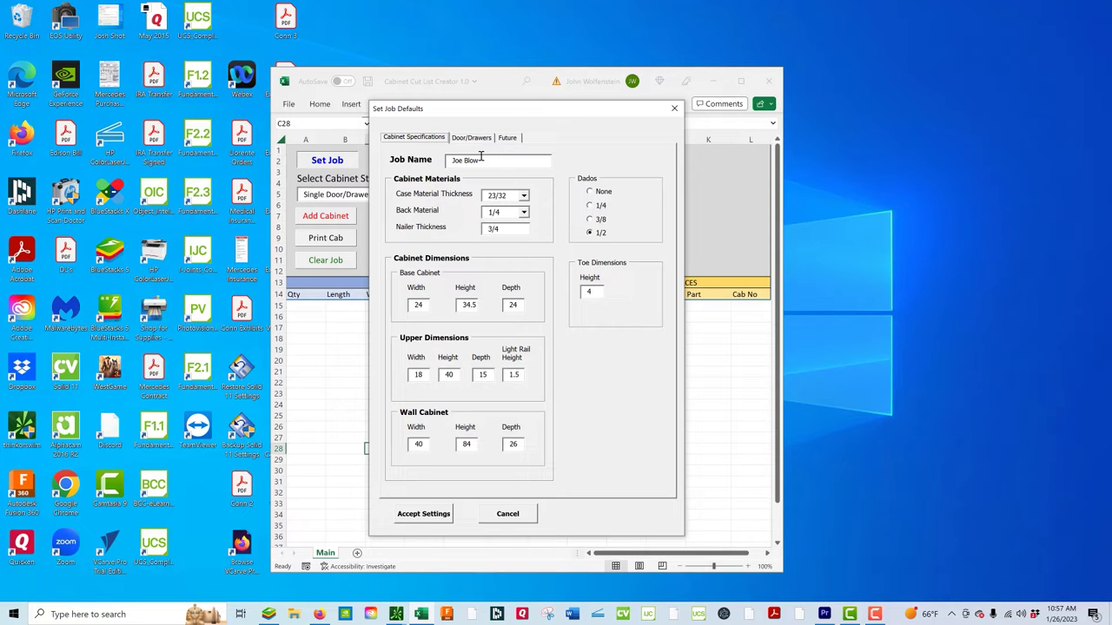
{"action": "left_click", "coordinate": [524, 195]}
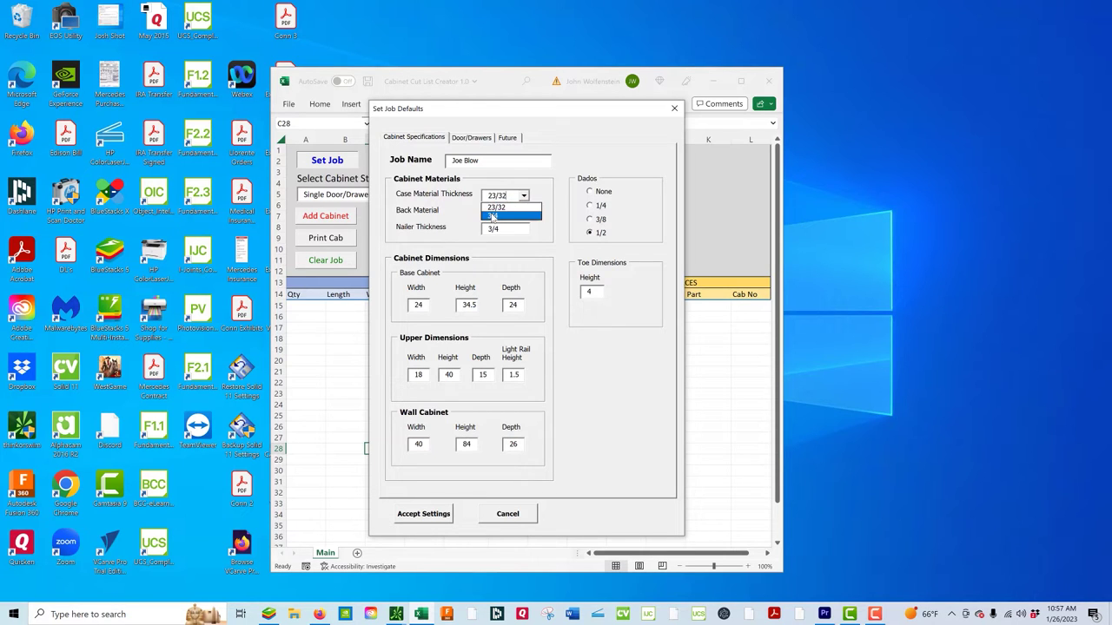
{"action": "left_click", "coordinate": [494, 217]}
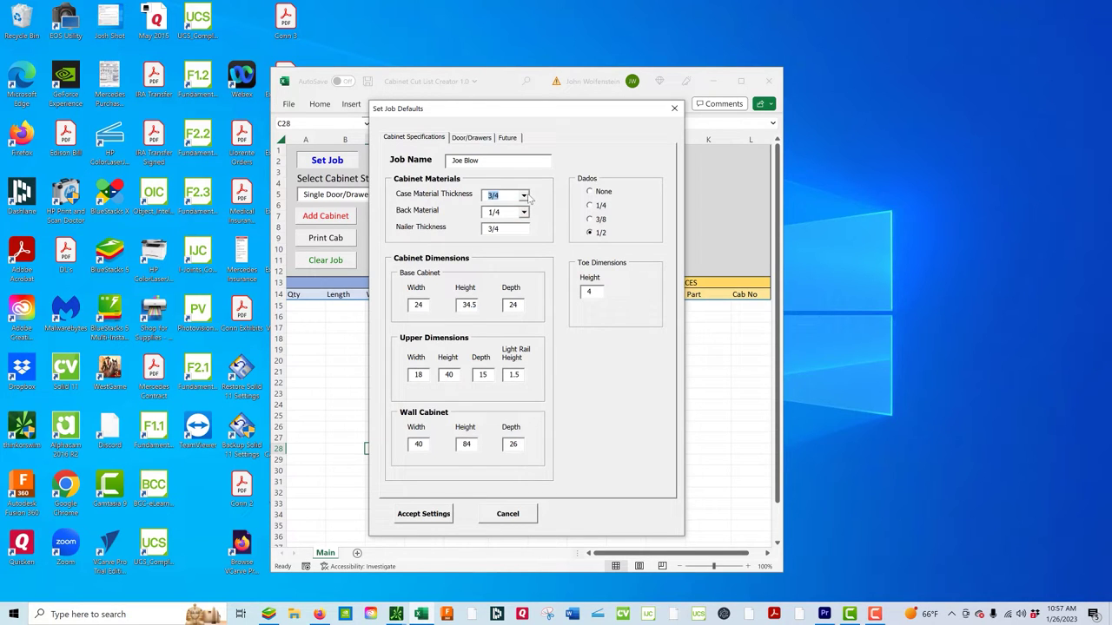
{"action": "left_click", "coordinate": [524, 195]}
{"action": "left_click", "coordinate": [509, 206]}
Step: Try back material thicknesses of 1/2 and 3/4 in the job defaults, and return the back material to 1/4
{"action": "left_click", "coordinate": [524, 213]}
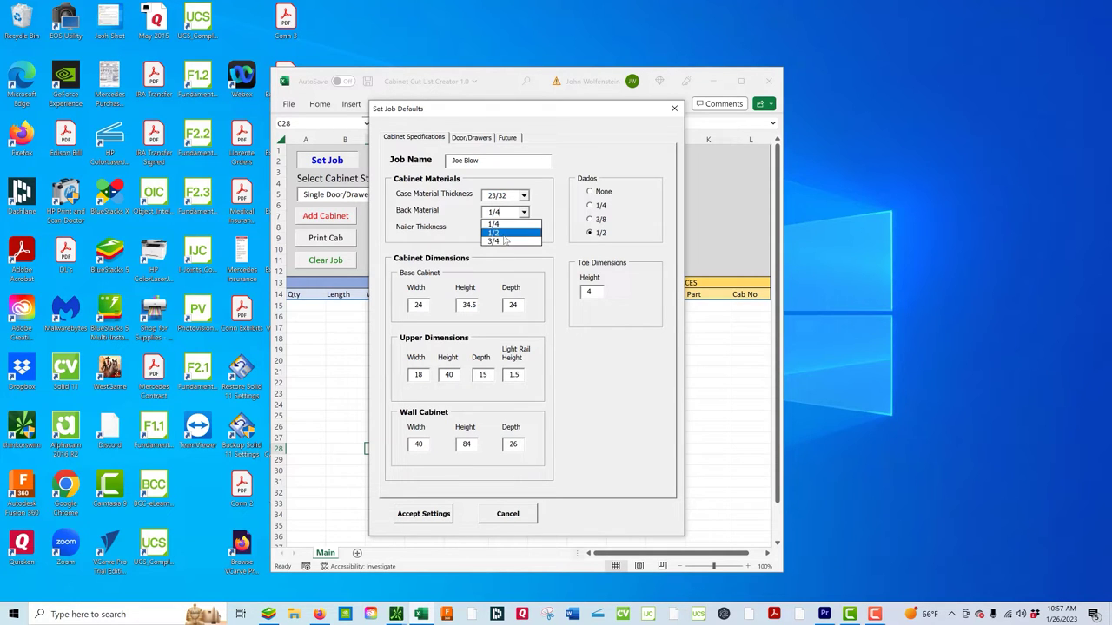
{"action": "left_click", "coordinate": [493, 233]}
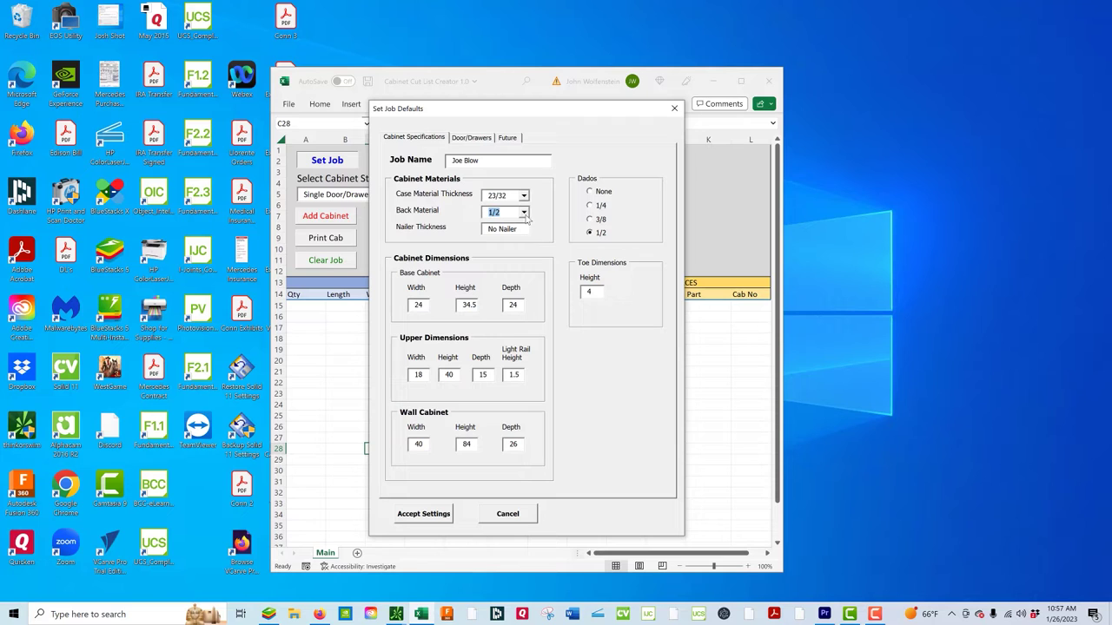
{"action": "left_click", "coordinate": [523, 213]}
{"action": "left_click", "coordinate": [513, 242]}
{"action": "left_click", "coordinate": [524, 214]}
{"action": "left_click", "coordinate": [513, 226]}
Step: Set the default dado depth to 3/8 and toe height to 4, and accept the settings after checking the door and drawer reveals
{"action": "left_click", "coordinate": [590, 193]}
{"action": "left_click", "coordinate": [589, 292]}
{"action": "type", "text": "4"}
{"action": "left_click", "coordinate": [473, 143]}
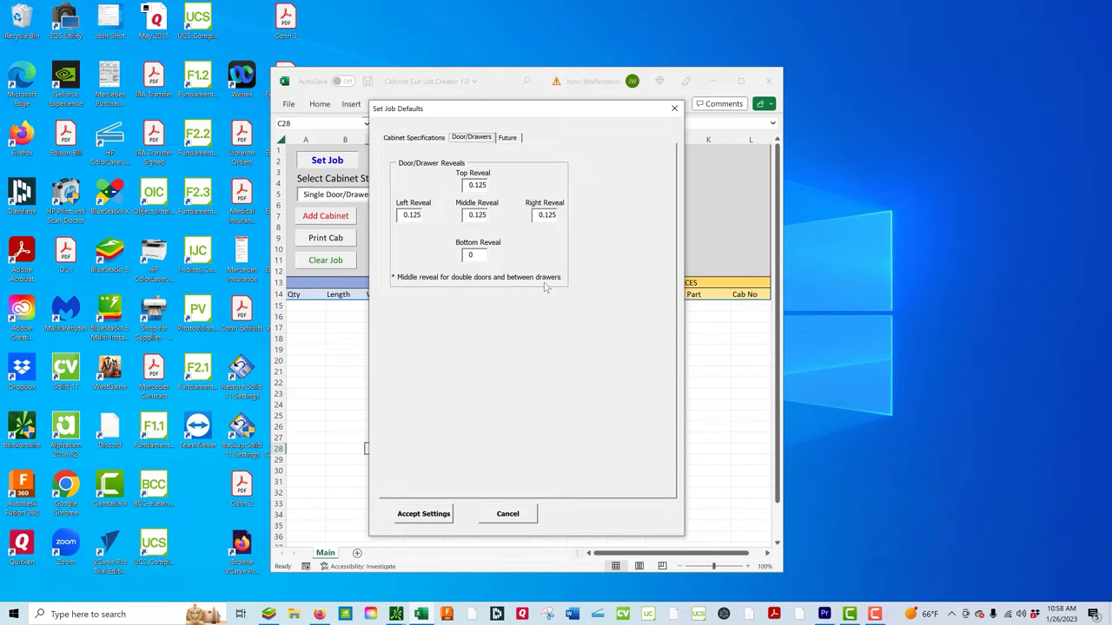
{"action": "left_click", "coordinate": [438, 516]}
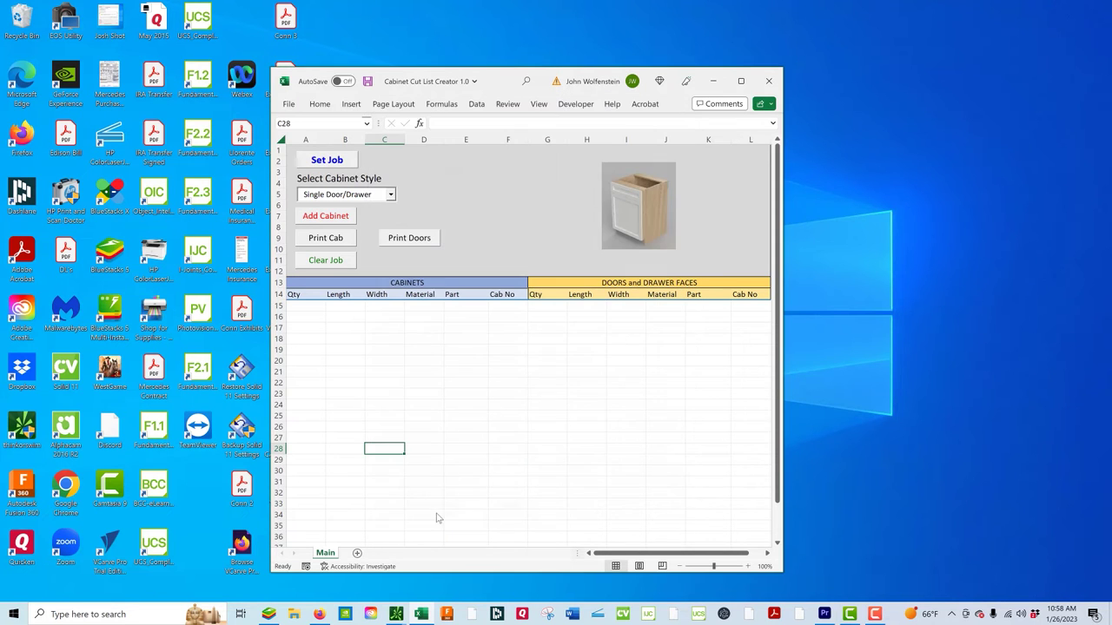
Step: Add a 1 Drawer/2 Door cabinet to the cut list with 23/32 case material and 1/4 back material
{"action": "left_click", "coordinate": [391, 197]}
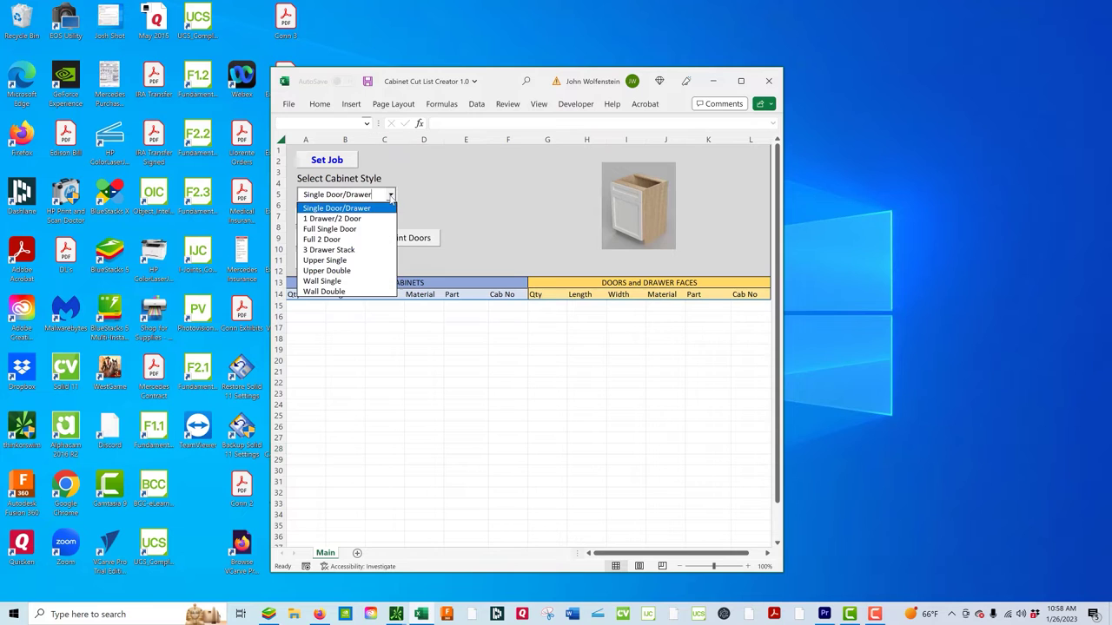
{"action": "left_click", "coordinate": [347, 216]}
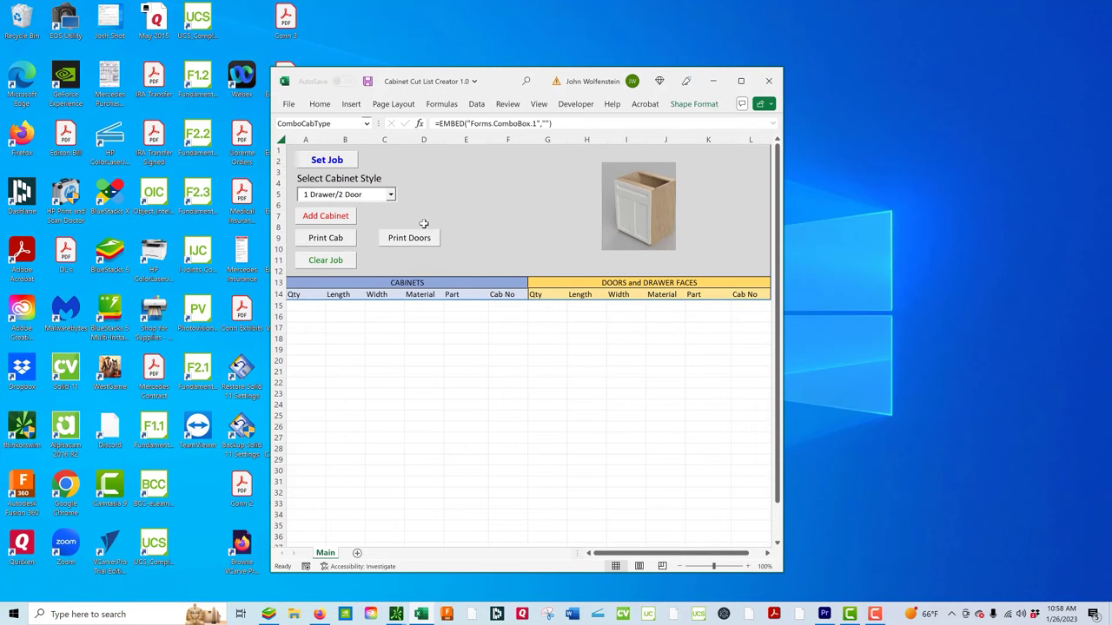
{"action": "left_click", "coordinate": [336, 219]}
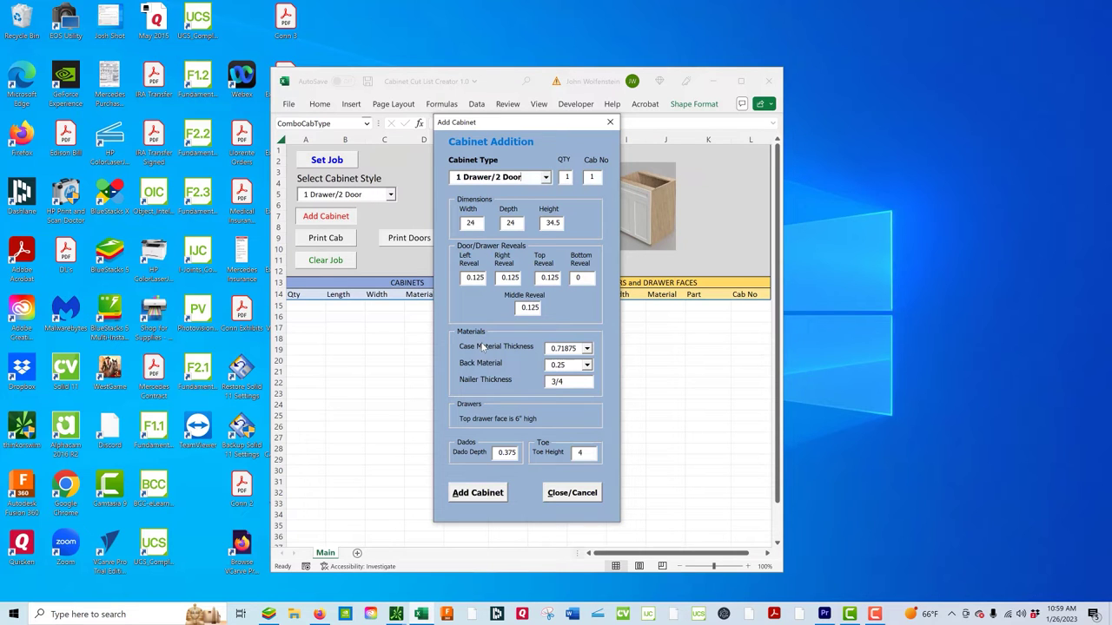
{"action": "left_click", "coordinate": [587, 348]}
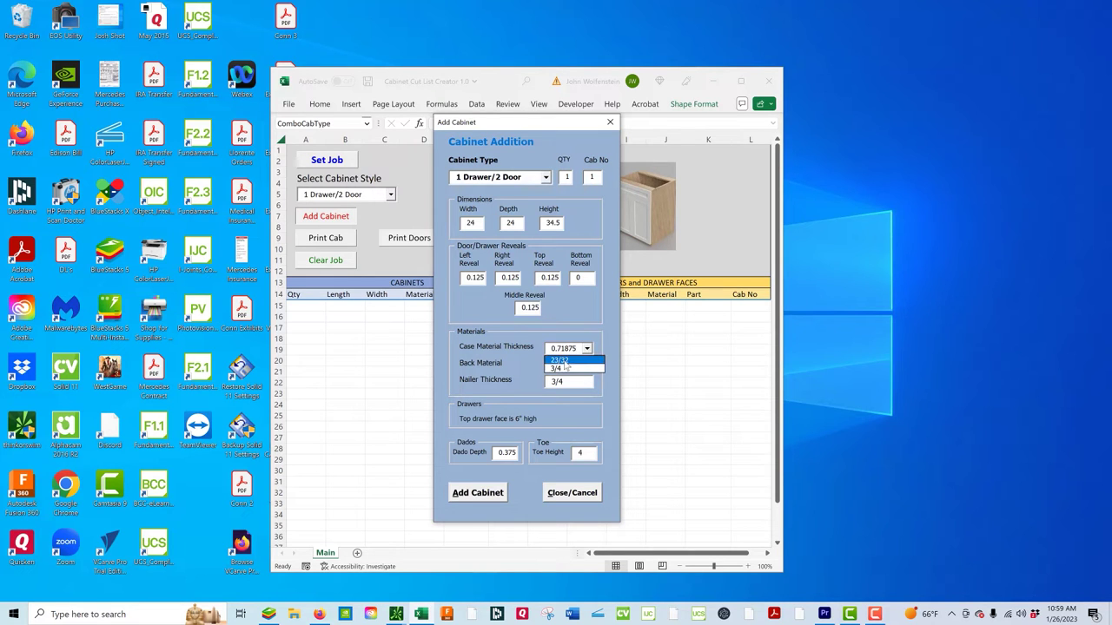
{"action": "left_click", "coordinate": [563, 360]}
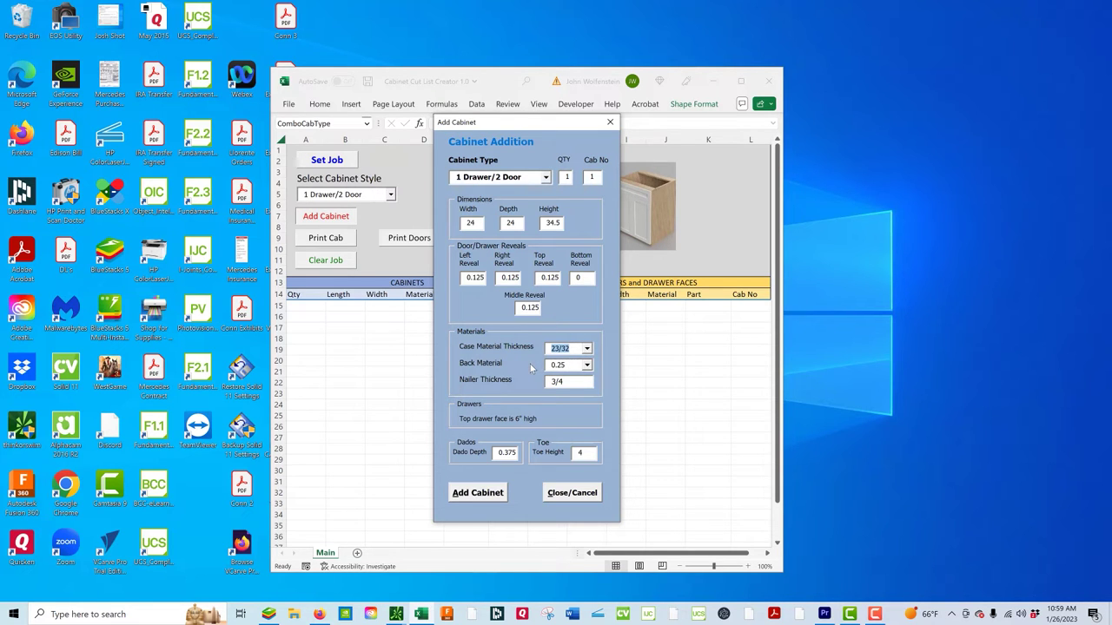
{"action": "left_click", "coordinate": [588, 364]}
{"action": "left_click", "coordinate": [560, 378]}
{"action": "left_click", "coordinate": [480, 493]}
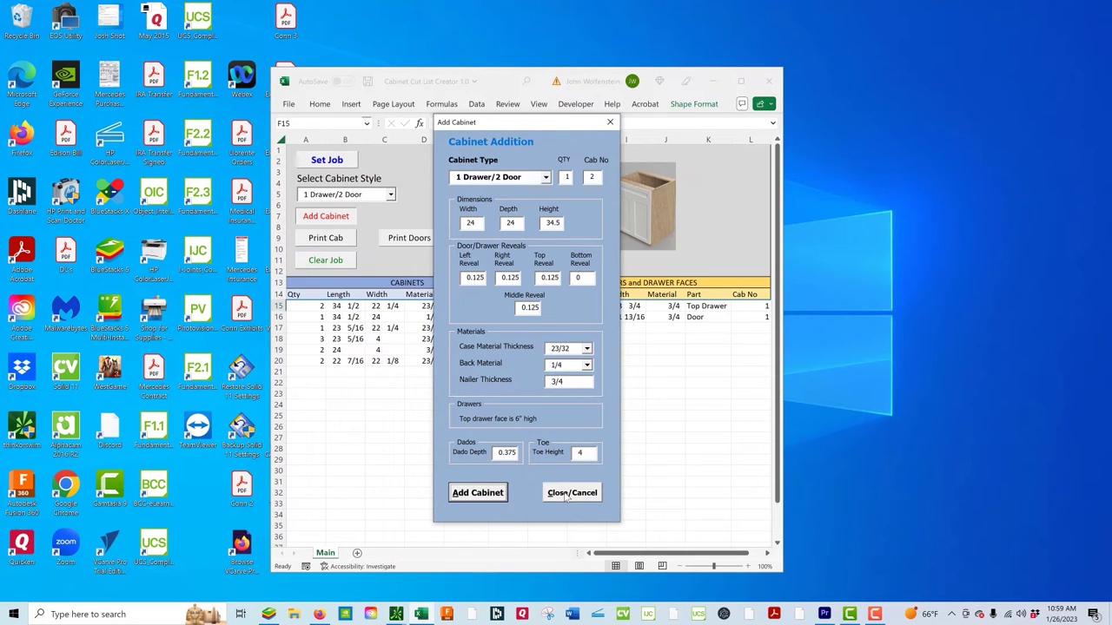
Step: Add a Full Single Door cabinet with the default dimensions and look over the cut list behind the form
{"action": "left_click", "coordinate": [546, 177]}
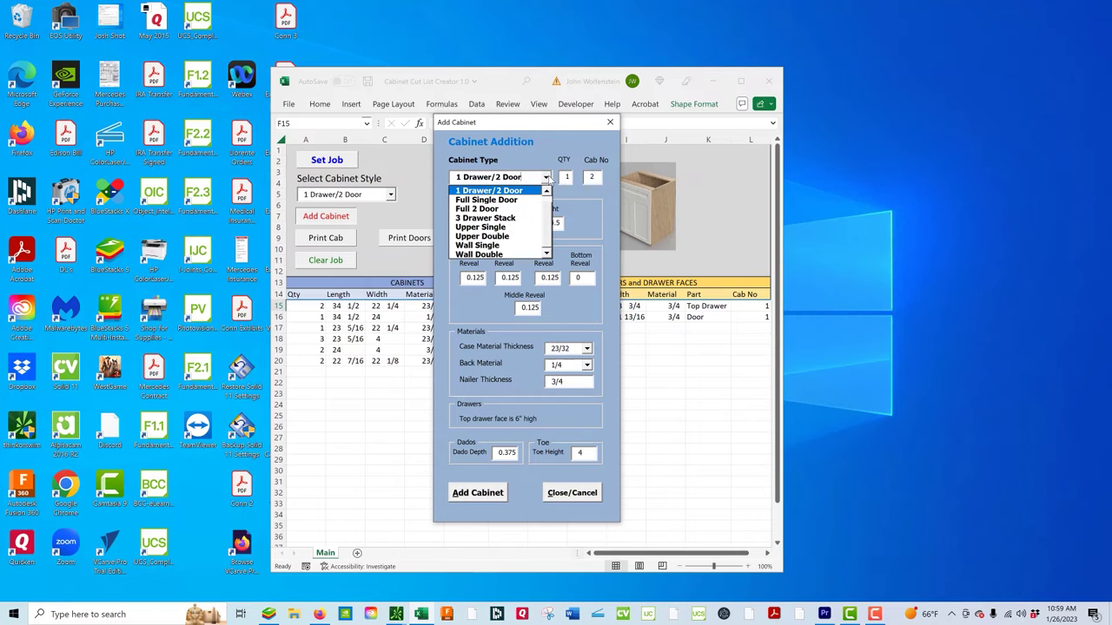
{"action": "left_click", "coordinate": [494, 201]}
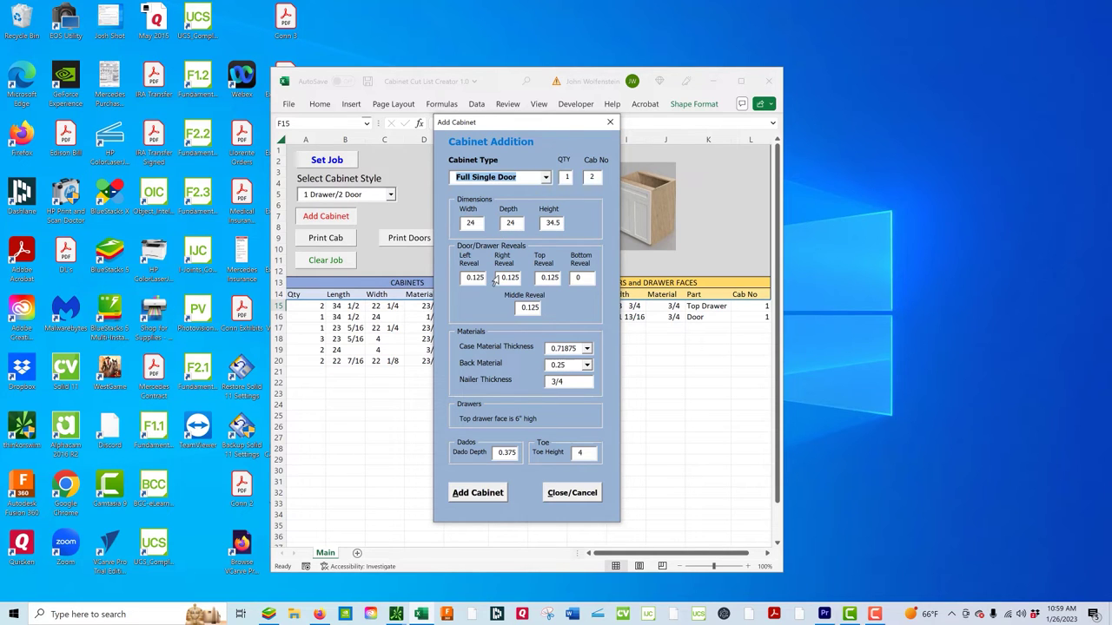
{"action": "left_click", "coordinate": [485, 493]}
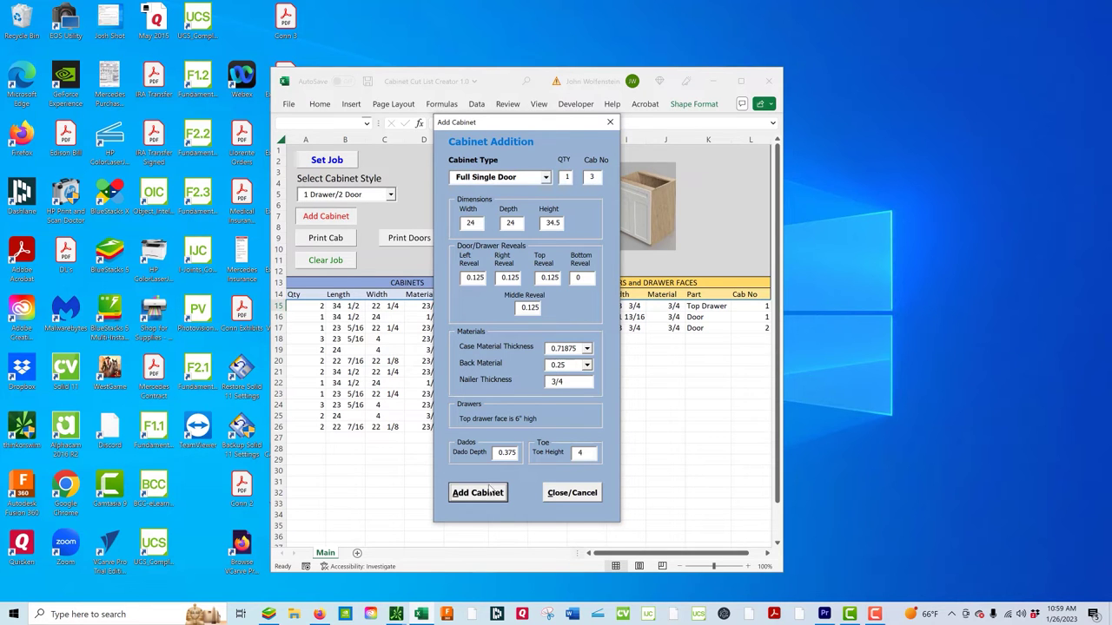
{"action": "left_click_drag", "start_coordinate": [584, 130], "coordinate": [982, 157]}
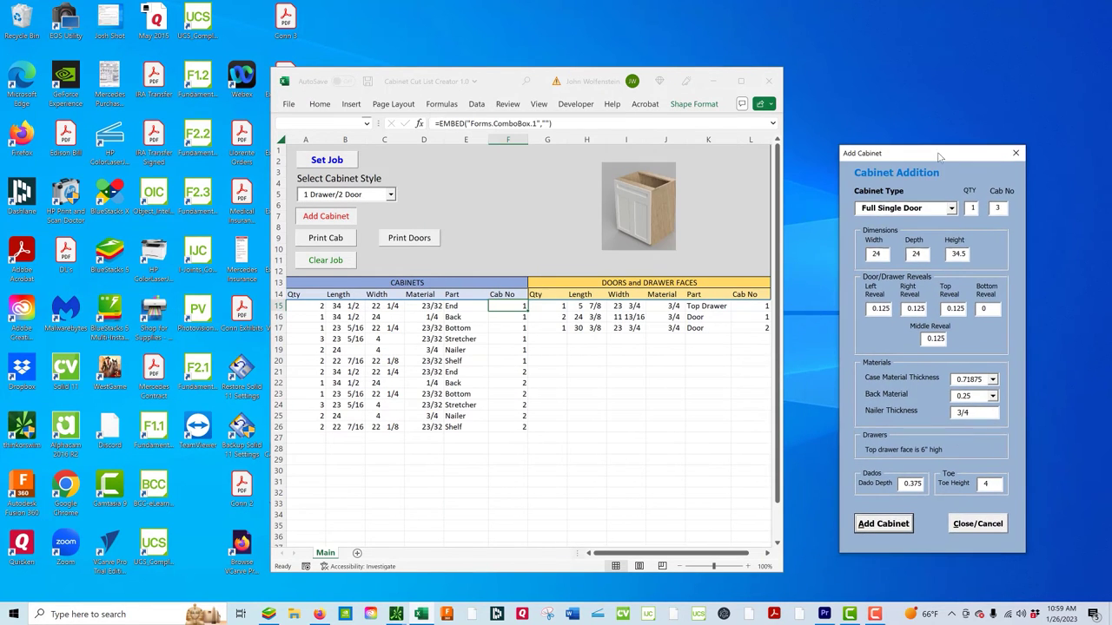
{"action": "left_click_drag", "start_coordinate": [849, 151], "coordinate": [547, 130]}
Step: Add an Upper Double cabinet with width 15 and height 38, and close the cabinet form
{"action": "left_click", "coordinate": [561, 183]}
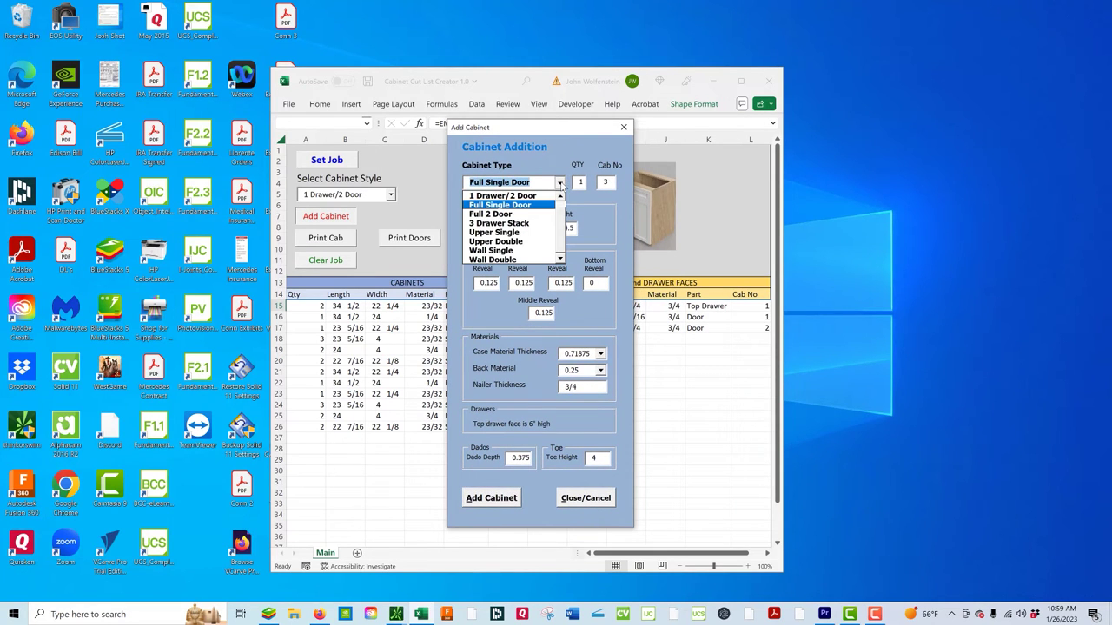
{"action": "left_click", "coordinate": [521, 242]}
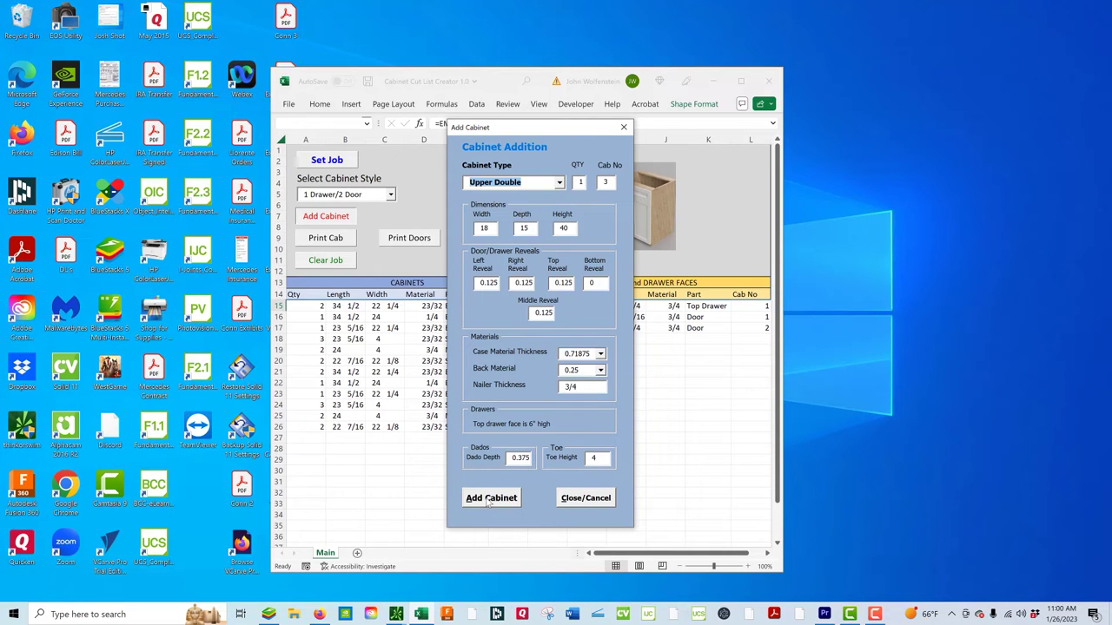
{"action": "double_click", "coordinate": [485, 228]}
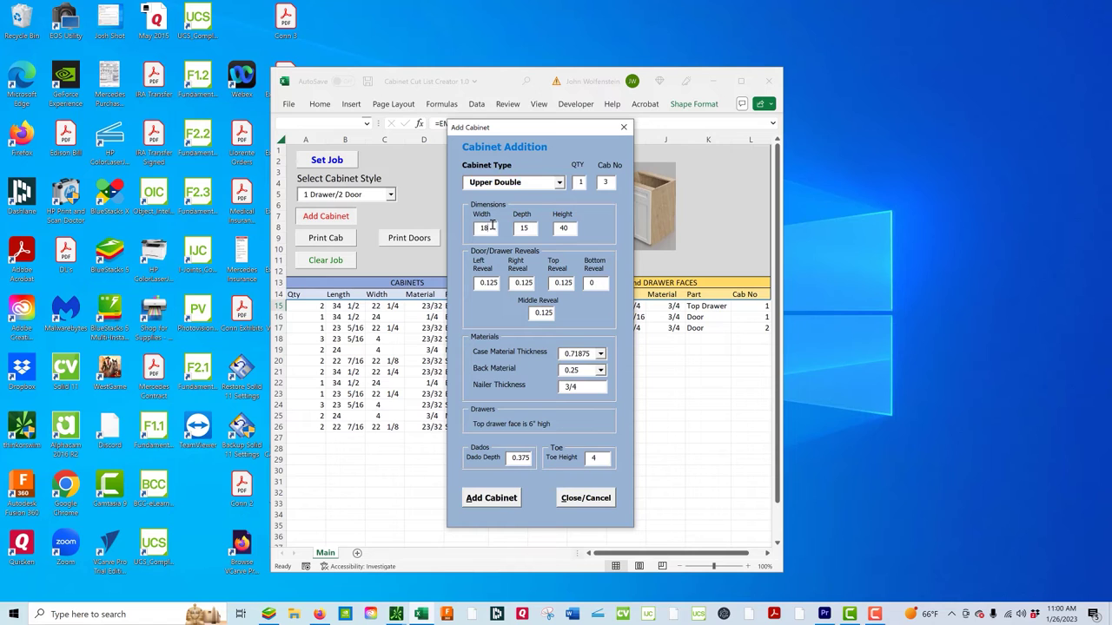
{"action": "double_click", "coordinate": [564, 228]}
{"action": "left_click", "coordinate": [504, 502]}
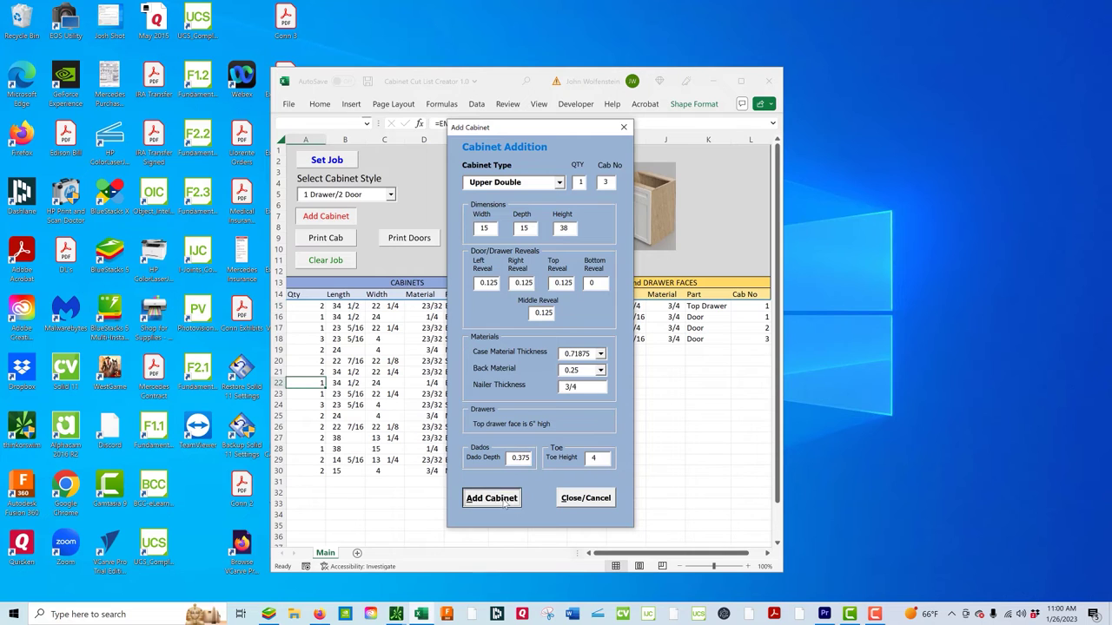
{"action": "left_click", "coordinate": [592, 501]}
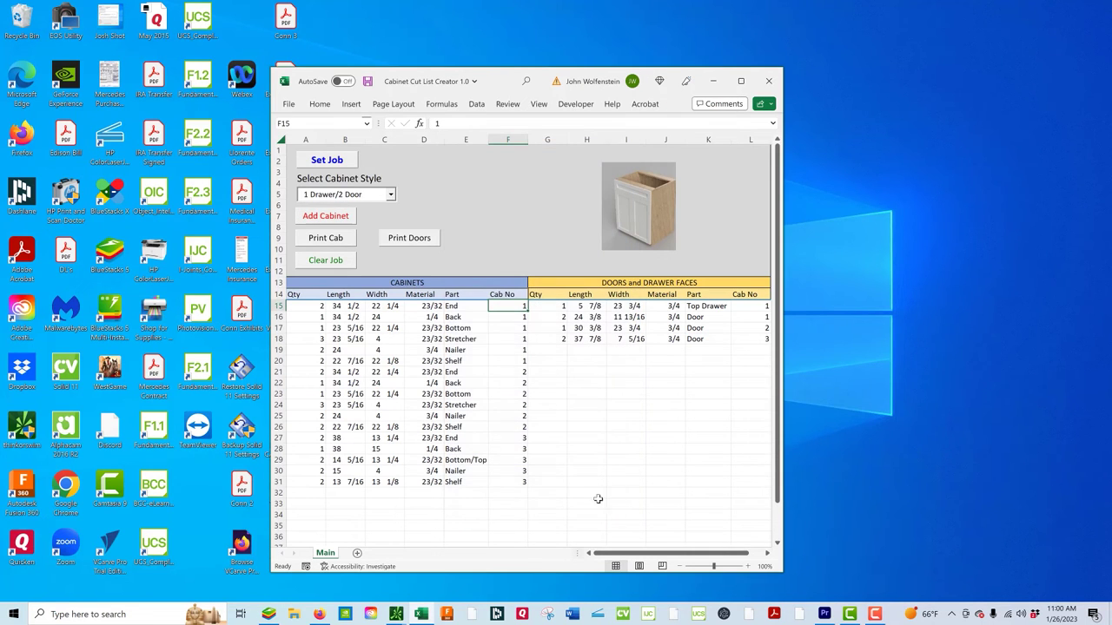
Step: Print the cabinet parts list and the doors and drawer faces list
{"action": "left_click", "coordinate": [329, 245]}
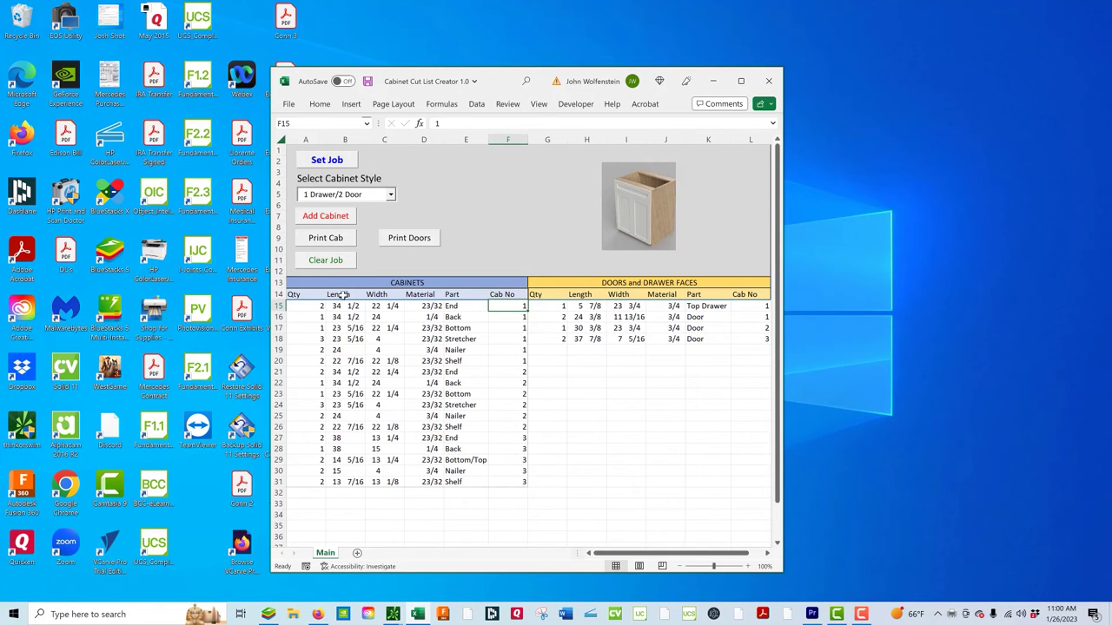
{"action": "left_click", "coordinate": [408, 241]}
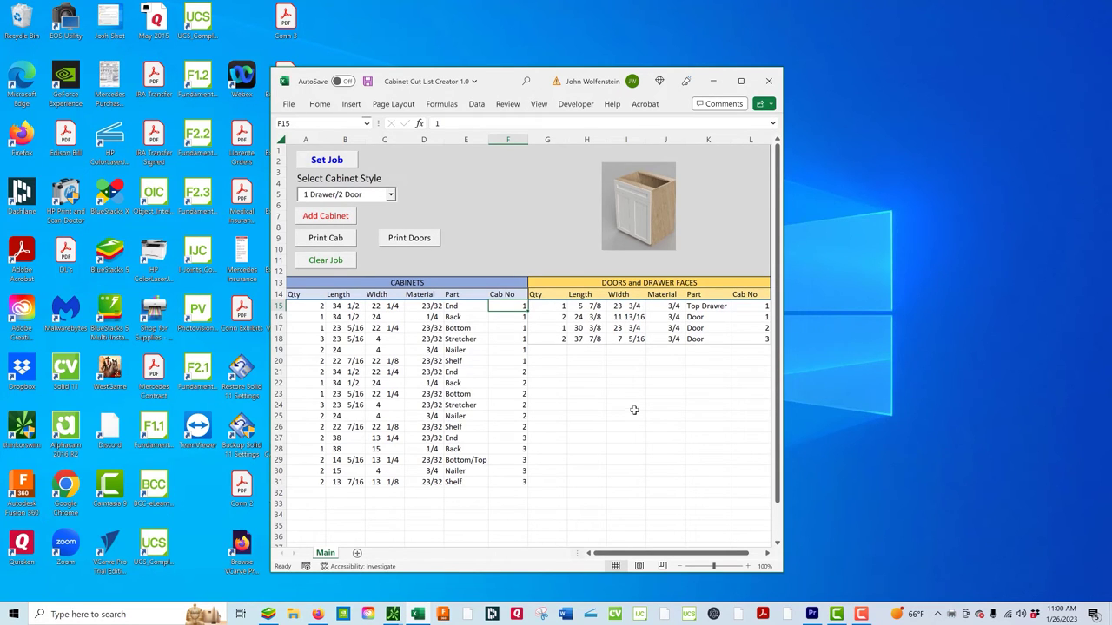
Step: Clear the job's cut lists and preview the Upper Single and Wall Single cabinet styles
{"action": "left_click", "coordinate": [326, 261]}
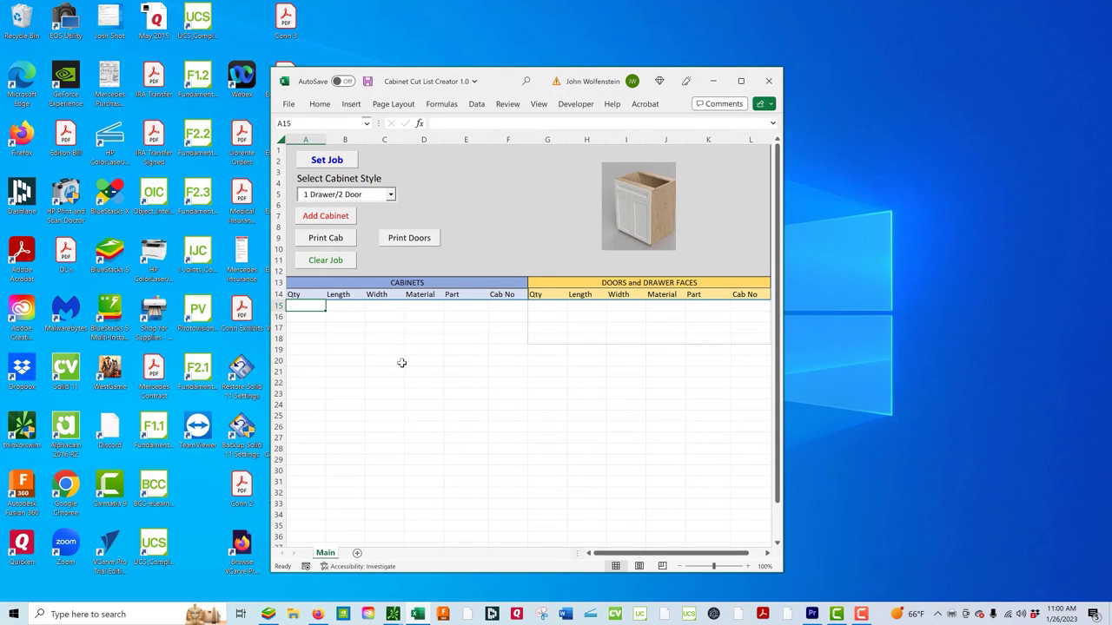
{"action": "left_click", "coordinate": [391, 195]}
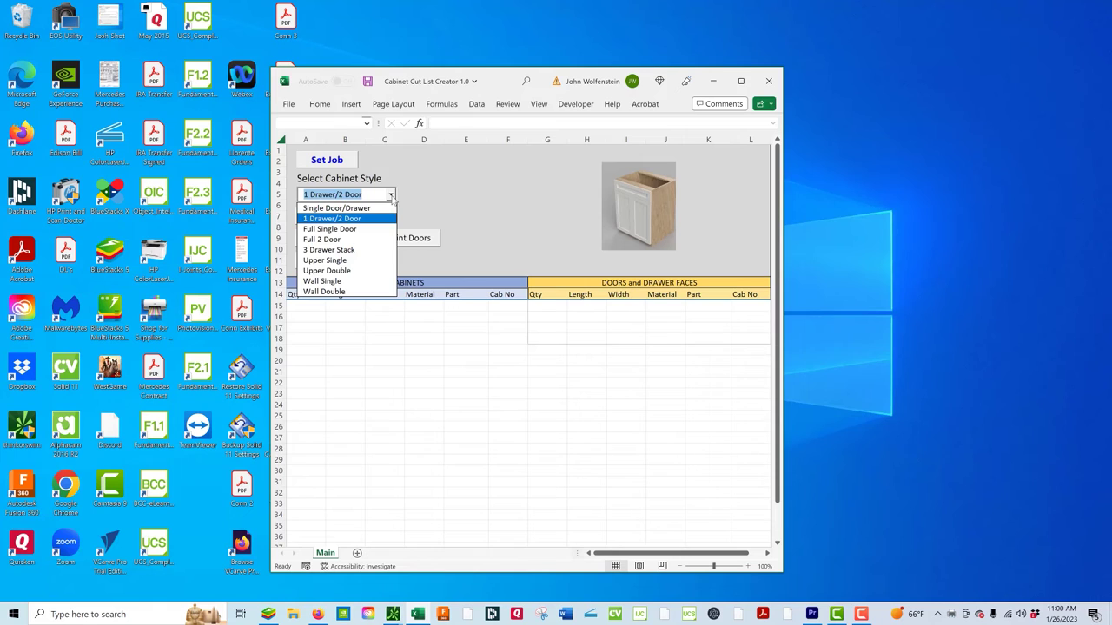
{"action": "left_click", "coordinate": [344, 263]}
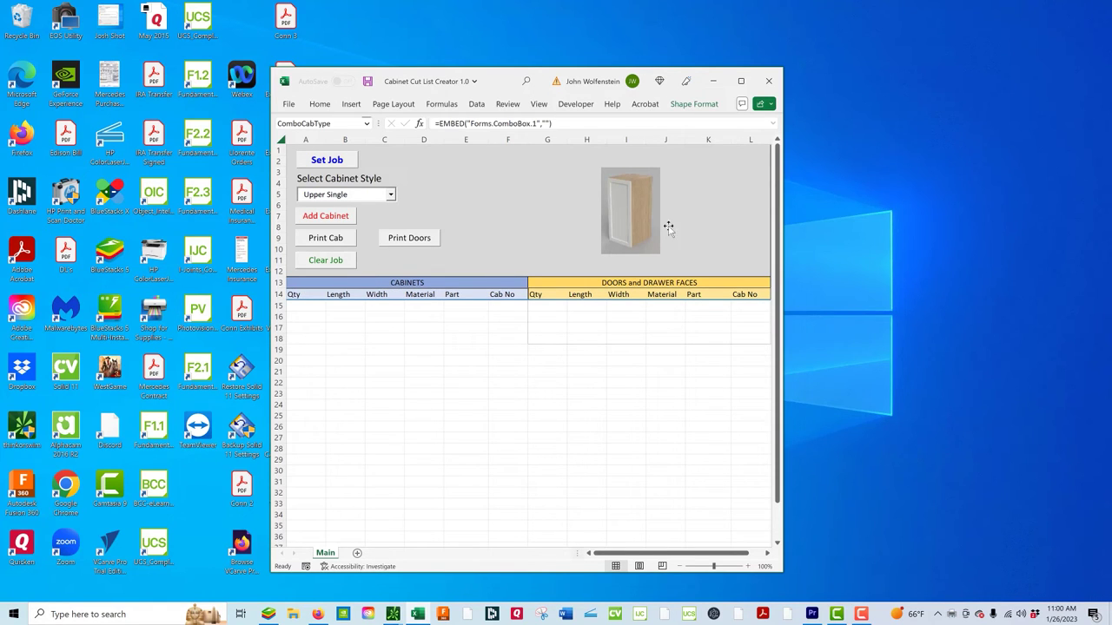
{"action": "left_click", "coordinate": [391, 195]}
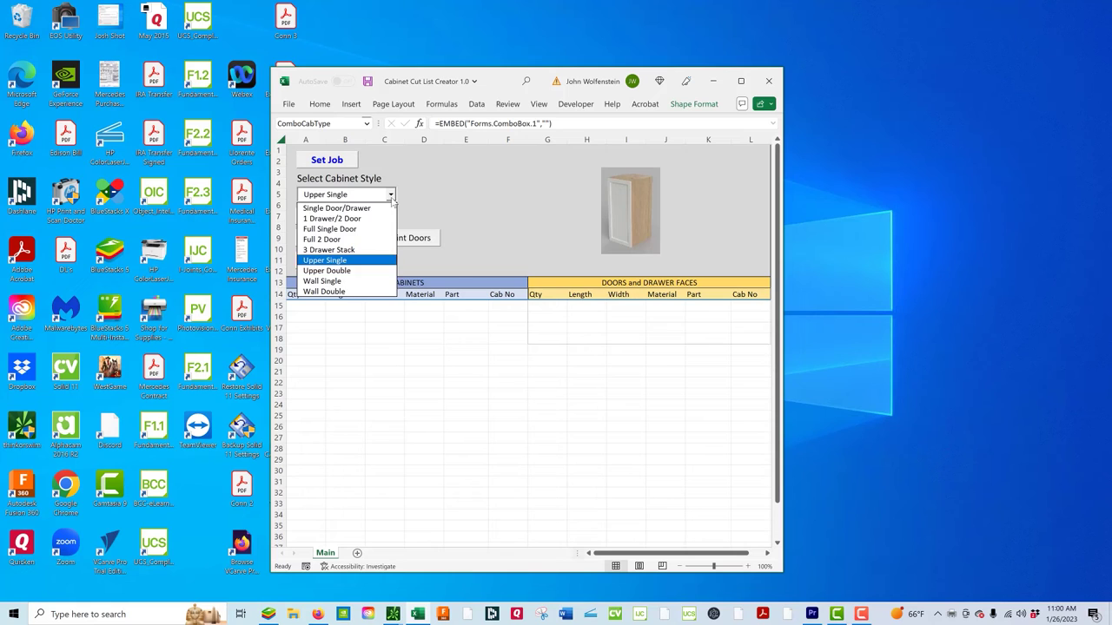
{"action": "left_click", "coordinate": [347, 282]}
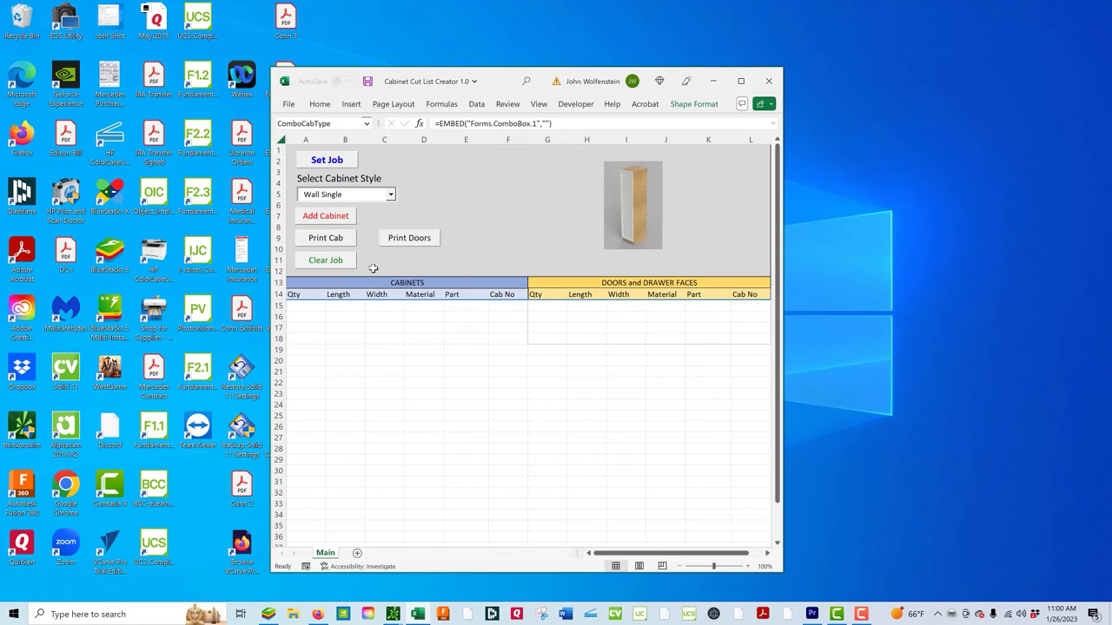
Step: Choose the Wall Double cabinet style and add two such cabinets with the default dimensions to the cut list
{"action": "left_click", "coordinate": [391, 195]}
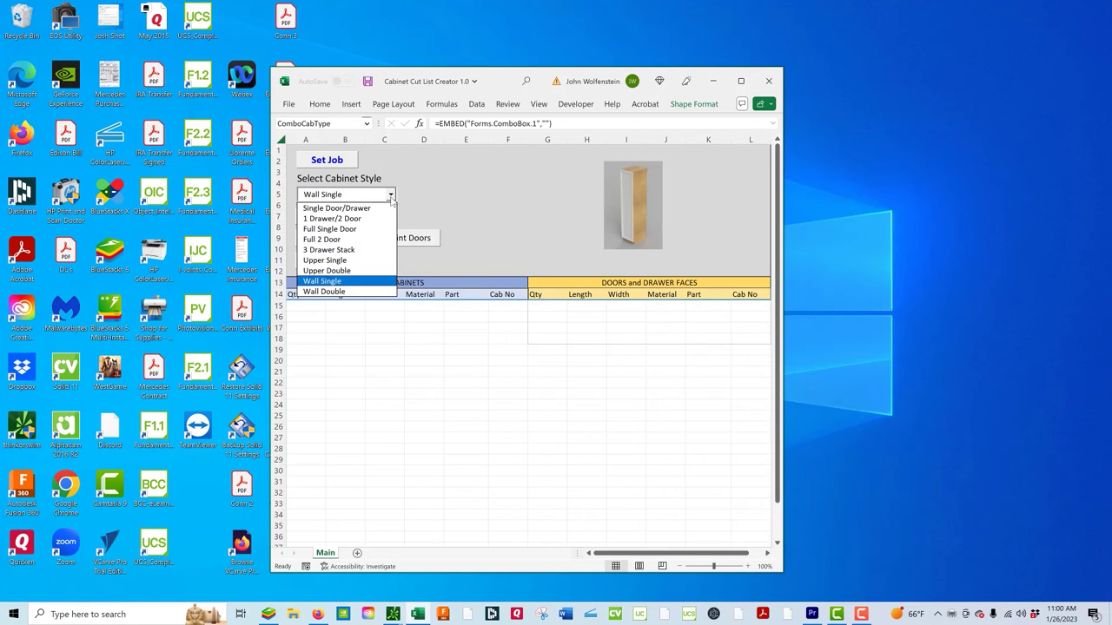
{"action": "left_click", "coordinate": [345, 293]}
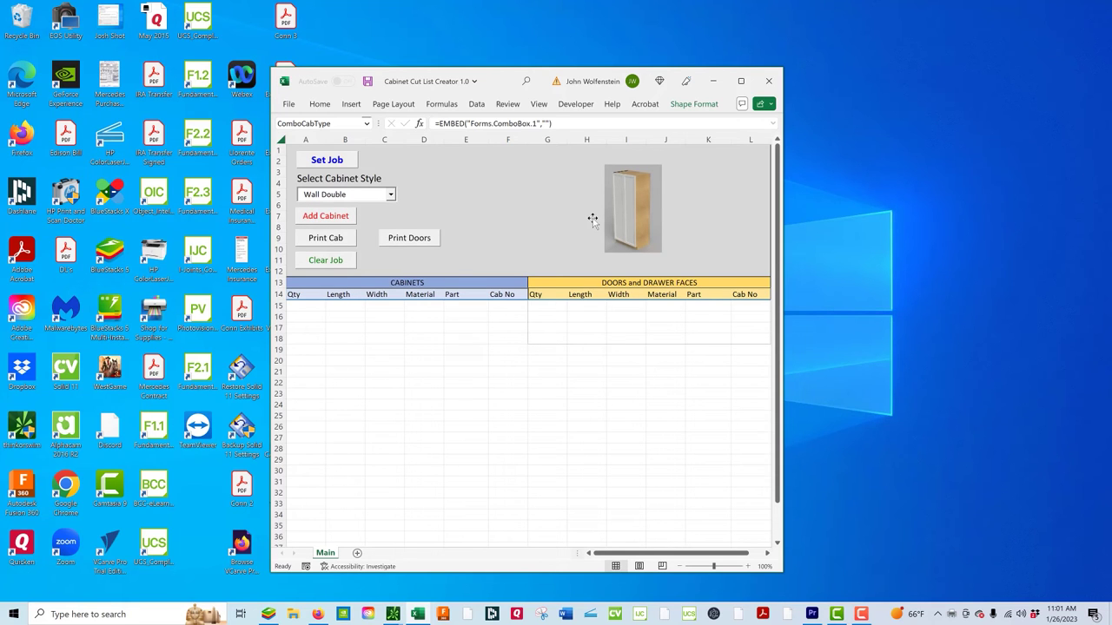
{"action": "left_click", "coordinate": [323, 217]}
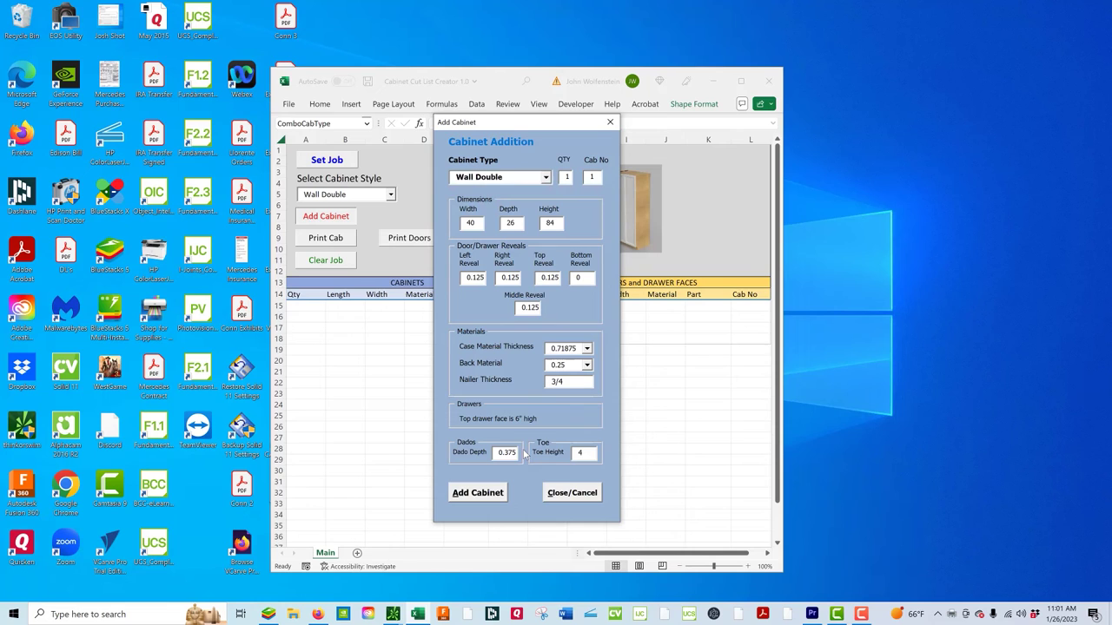
{"action": "left_click", "coordinate": [476, 498]}
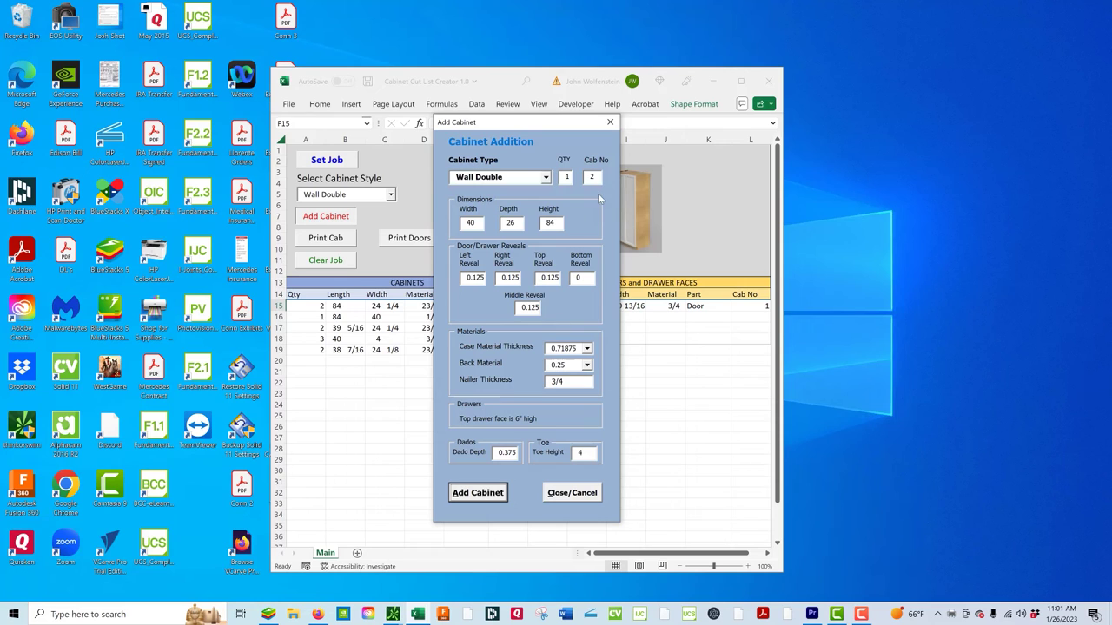
{"action": "left_click", "coordinate": [491, 498]}
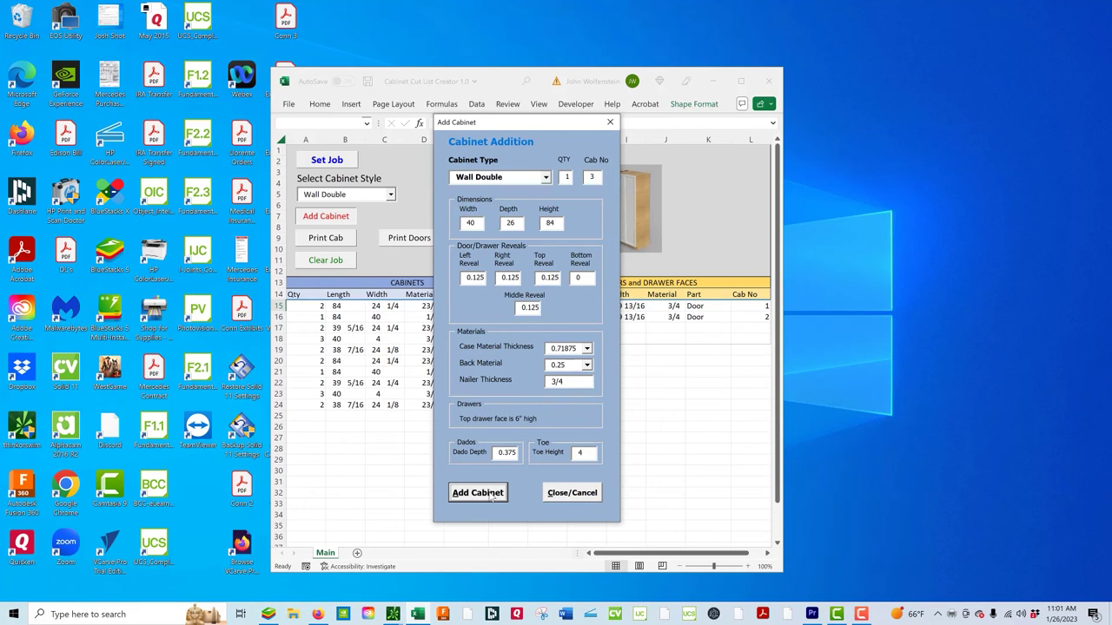
Step: Add a 1 Drawer/2 Door cabinet with the default dimensions as cabinet 3 and close the cabinet form
{"action": "left_click", "coordinate": [546, 177]}
{"action": "left_click", "coordinate": [490, 190]}
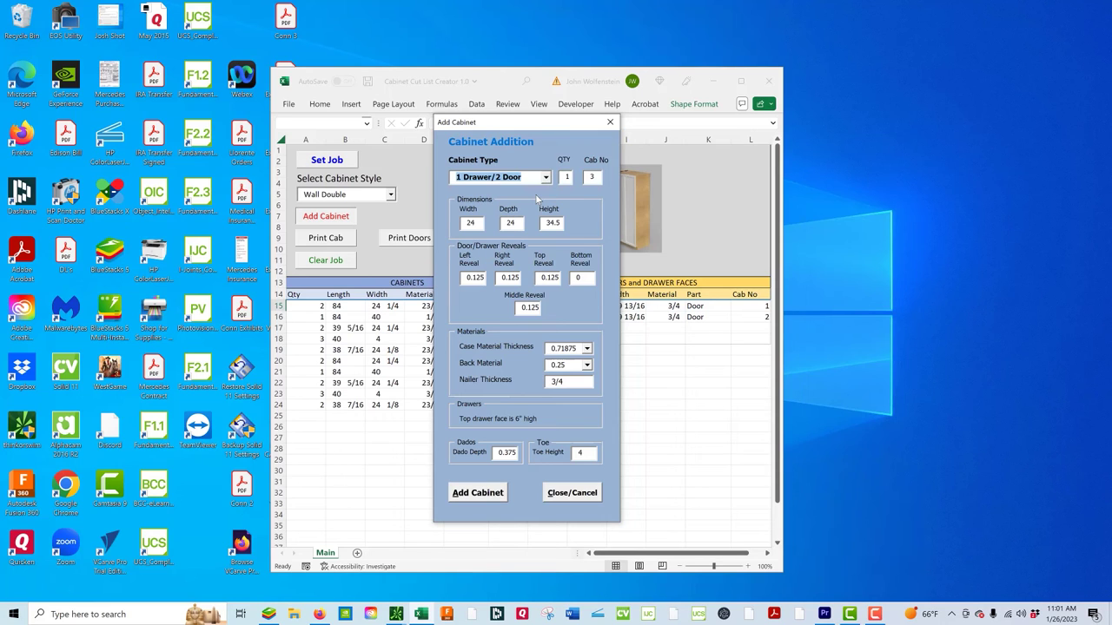
{"action": "left_click", "coordinate": [571, 244]}
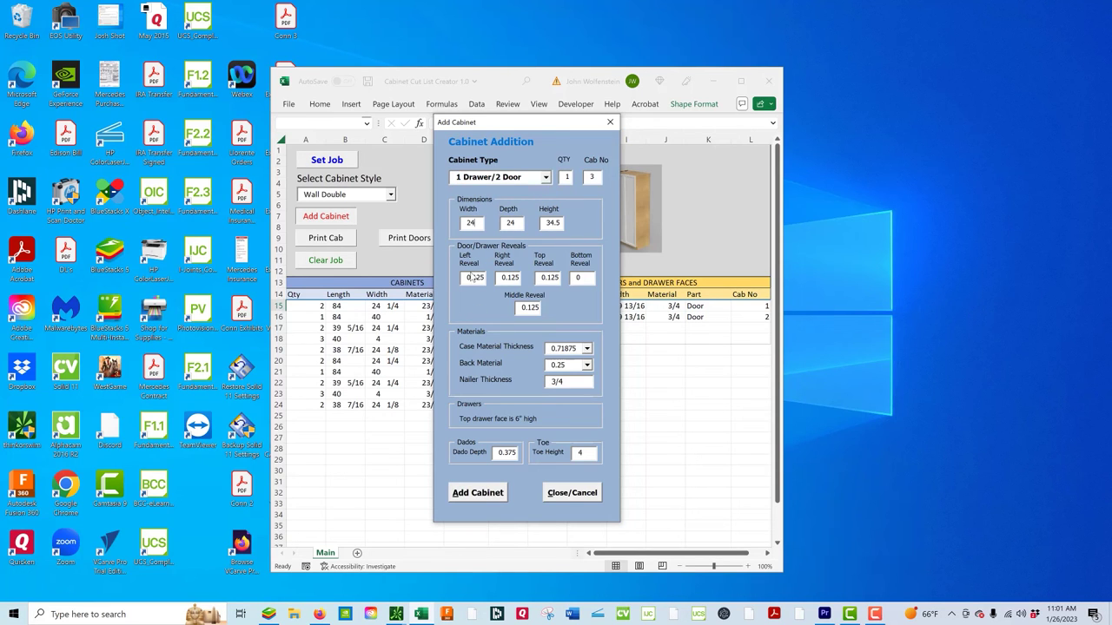
{"action": "left_click", "coordinate": [493, 497]}
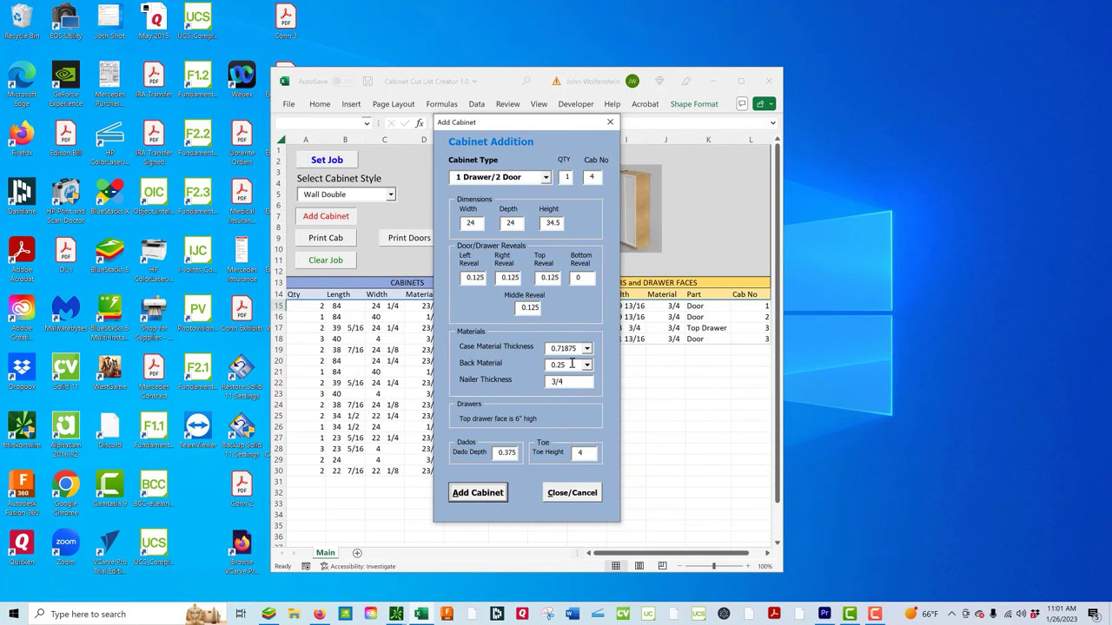
{"action": "left_click", "coordinate": [572, 494]}
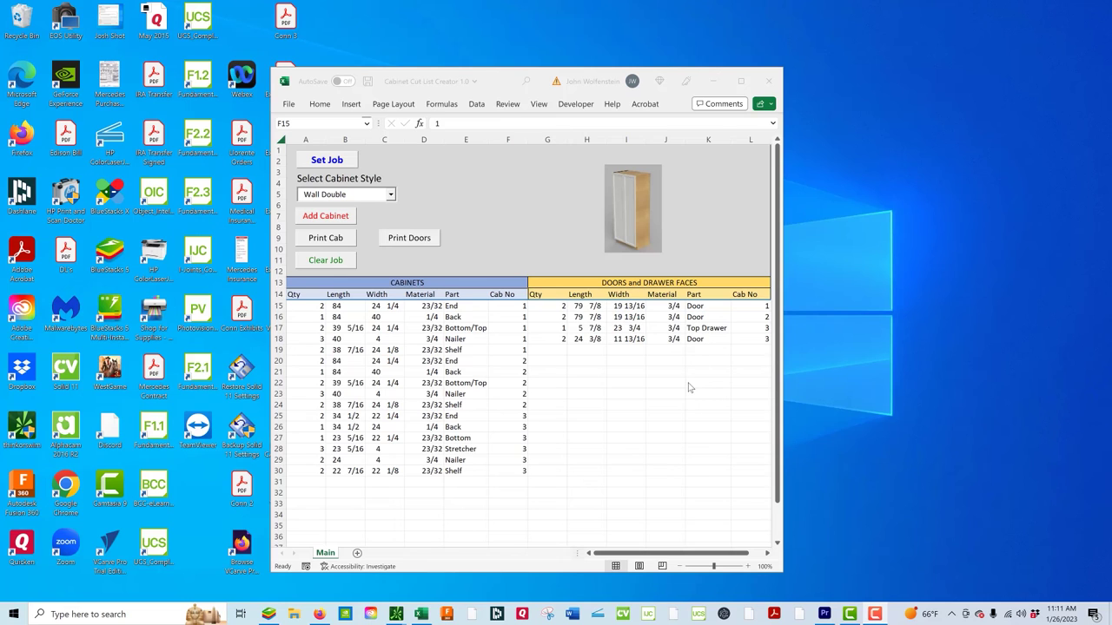
Step: Close the workbook with its changes saved and reopen Cabinet Cut List Creator 1.0 from the pinned Excel files
{"action": "left_click", "coordinate": [768, 82]}
{"action": "left_click", "coordinate": [768, 81]}
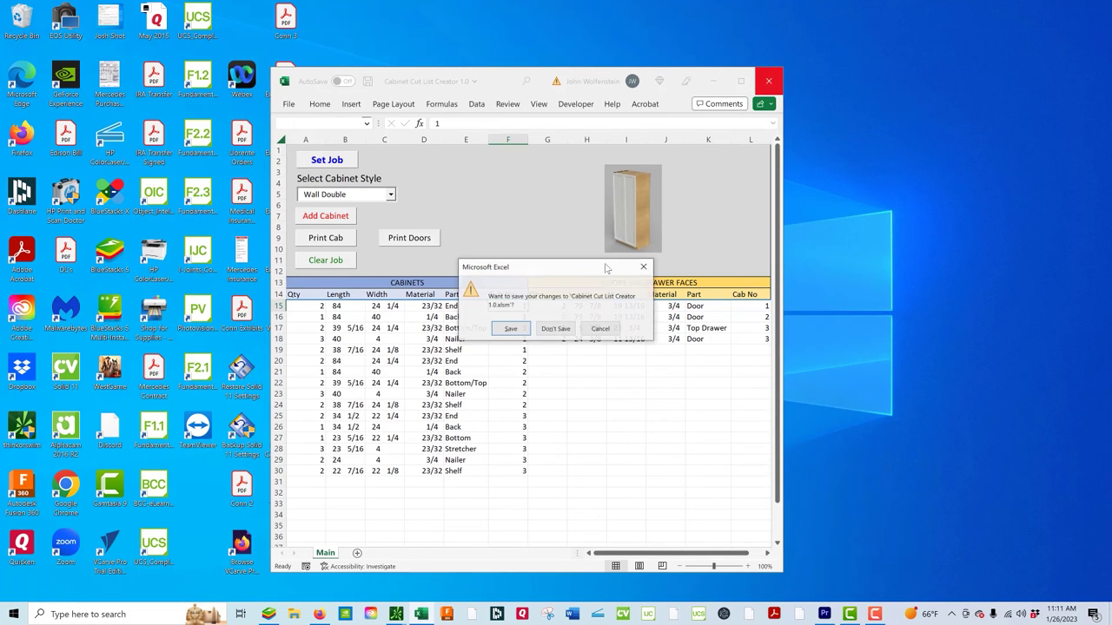
{"action": "left_click", "coordinate": [519, 331]}
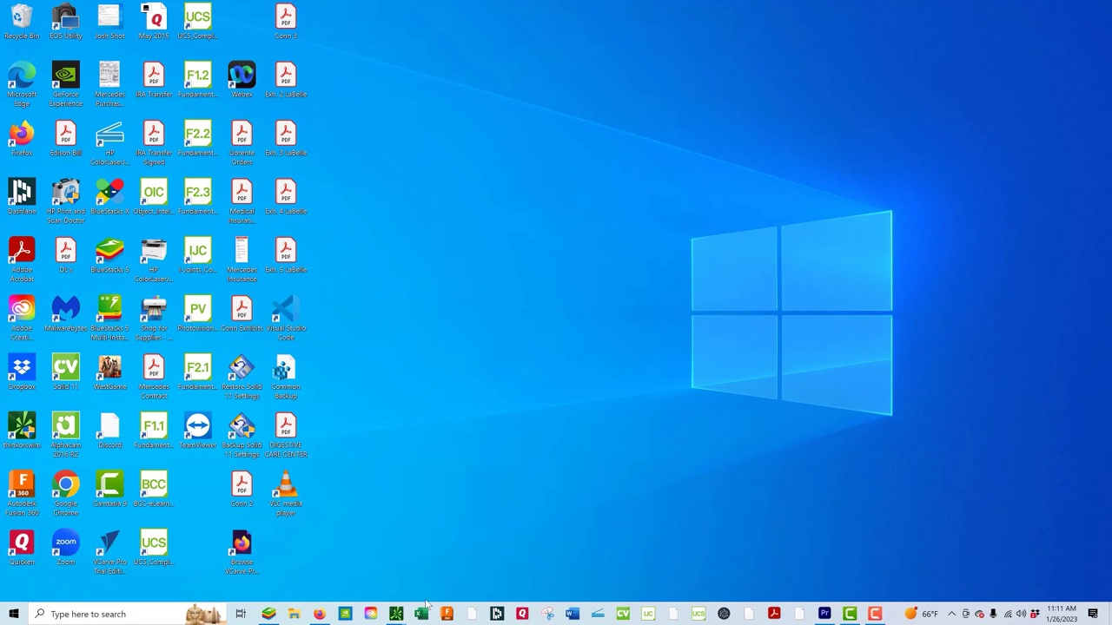
{"action": "right_click", "coordinate": [420, 615]}
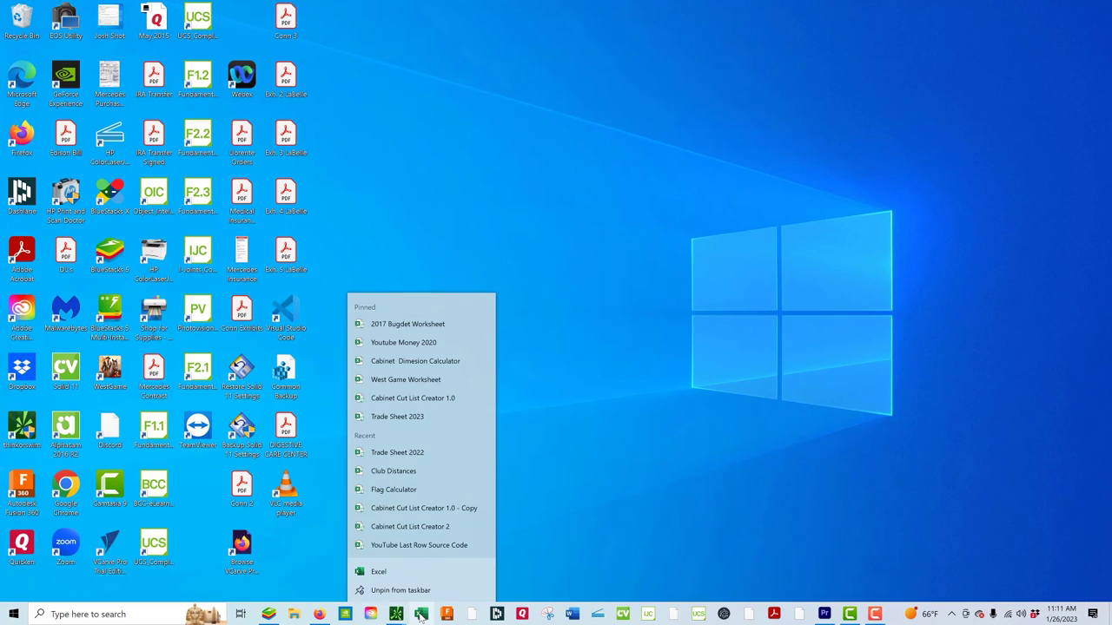
{"action": "left_click", "coordinate": [399, 398]}
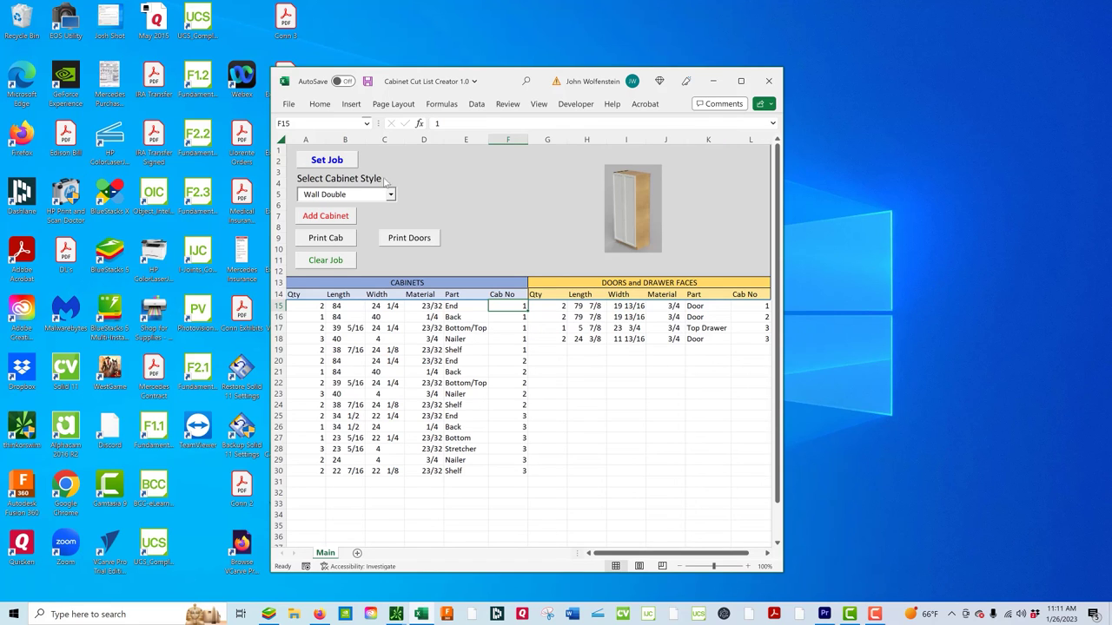
Step: Clear the job's cut lists and close the workbook with its changes saved
{"action": "left_click", "coordinate": [318, 260]}
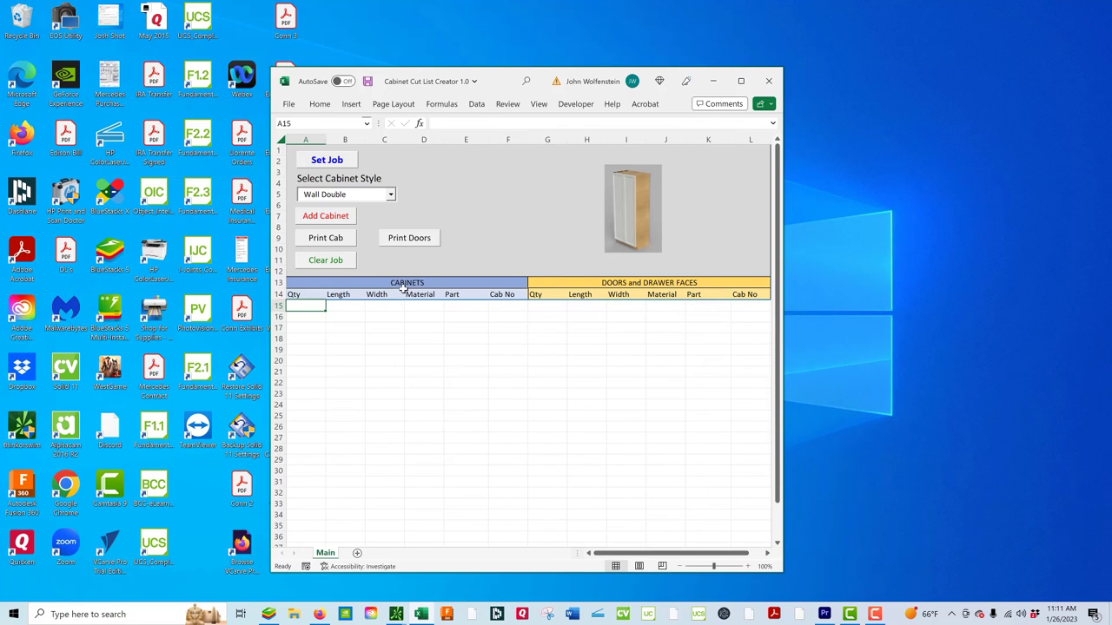
{"action": "left_click", "coordinate": [769, 81]}
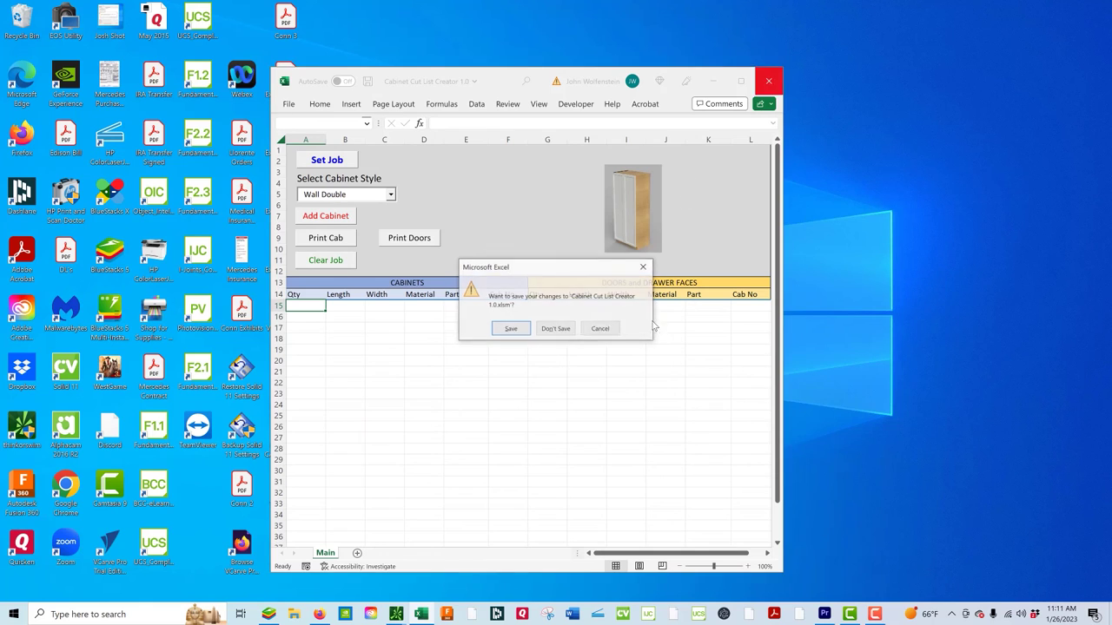
{"action": "left_click", "coordinate": [524, 333]}
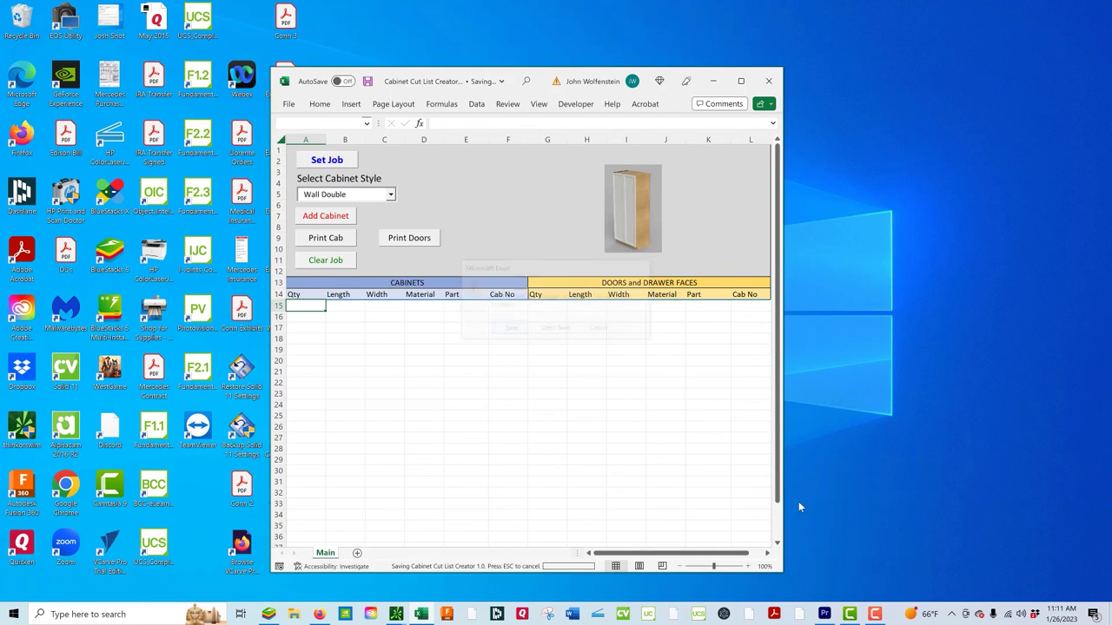